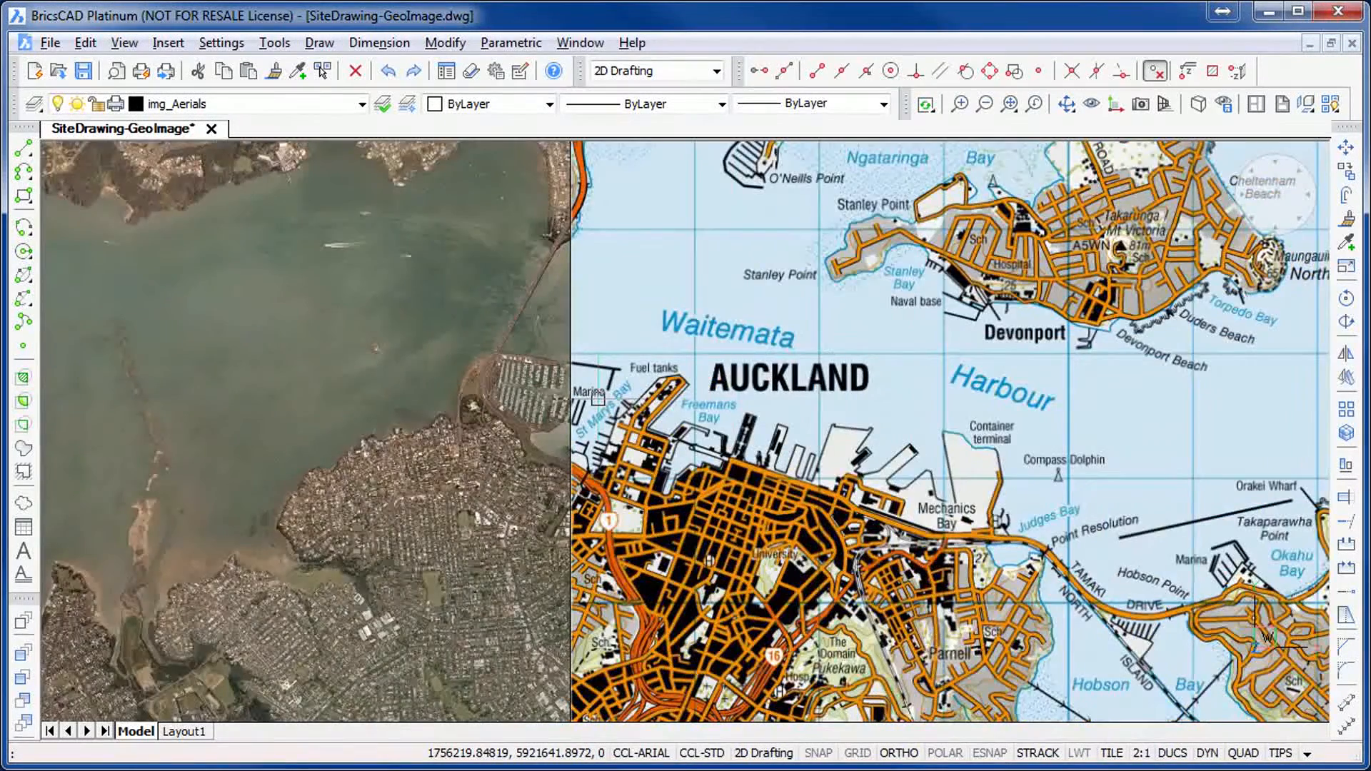
Step: Examine how the aerial photo and the topographic map line up along their shared edge, from the Auckland harbour out to both images' full extents
{"action": "scroll", "coordinate": [598, 399], "scroll_direction": "down", "scroll_amount": 2}
{"action": "scroll", "coordinate": [595, 259], "scroll_direction": "up", "scroll_amount": 4}
{"action": "scroll", "coordinate": [594, 259], "scroll_direction": "up", "scroll_amount": 2}
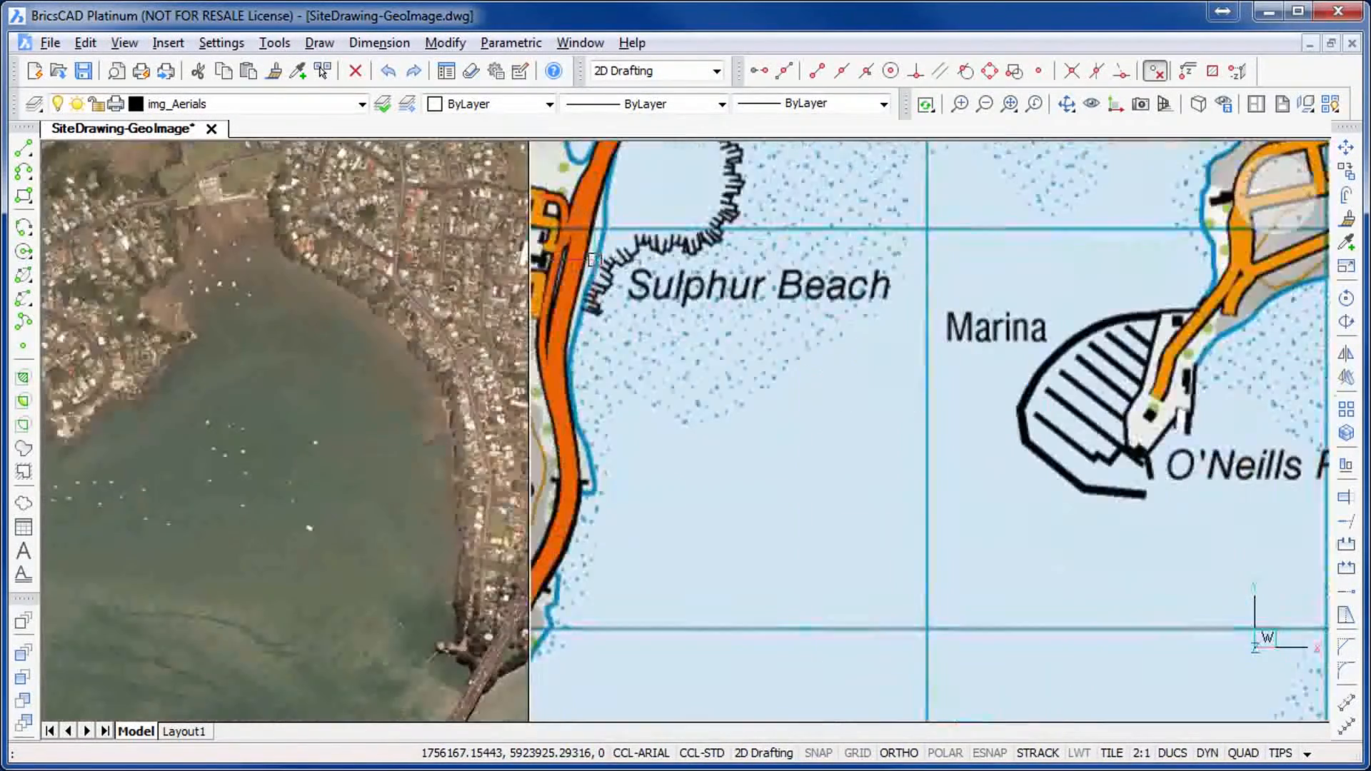
{"action": "middle_click_drag", "start_coordinate": [626, 285], "coordinate": [800, 685]}
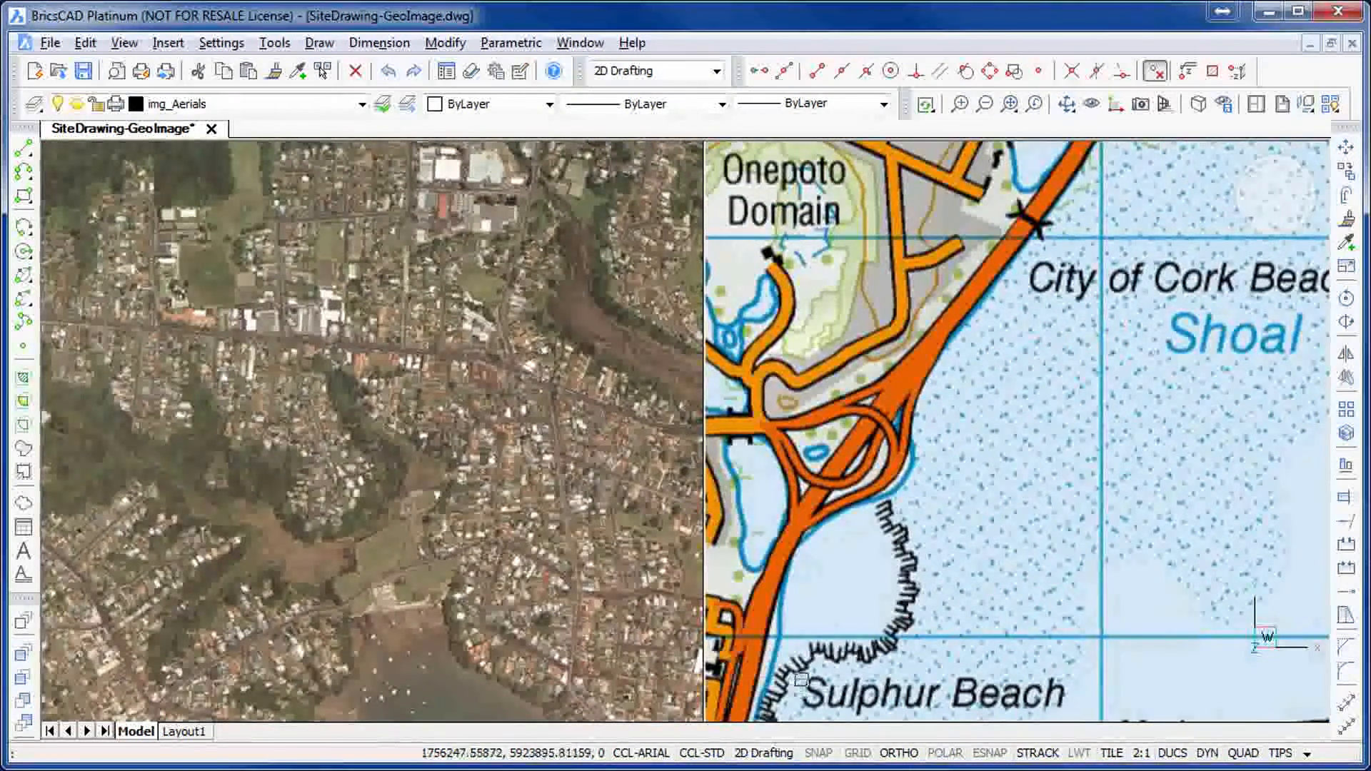
{"action": "scroll", "coordinate": [801, 684], "scroll_direction": "down", "scroll_amount": 5}
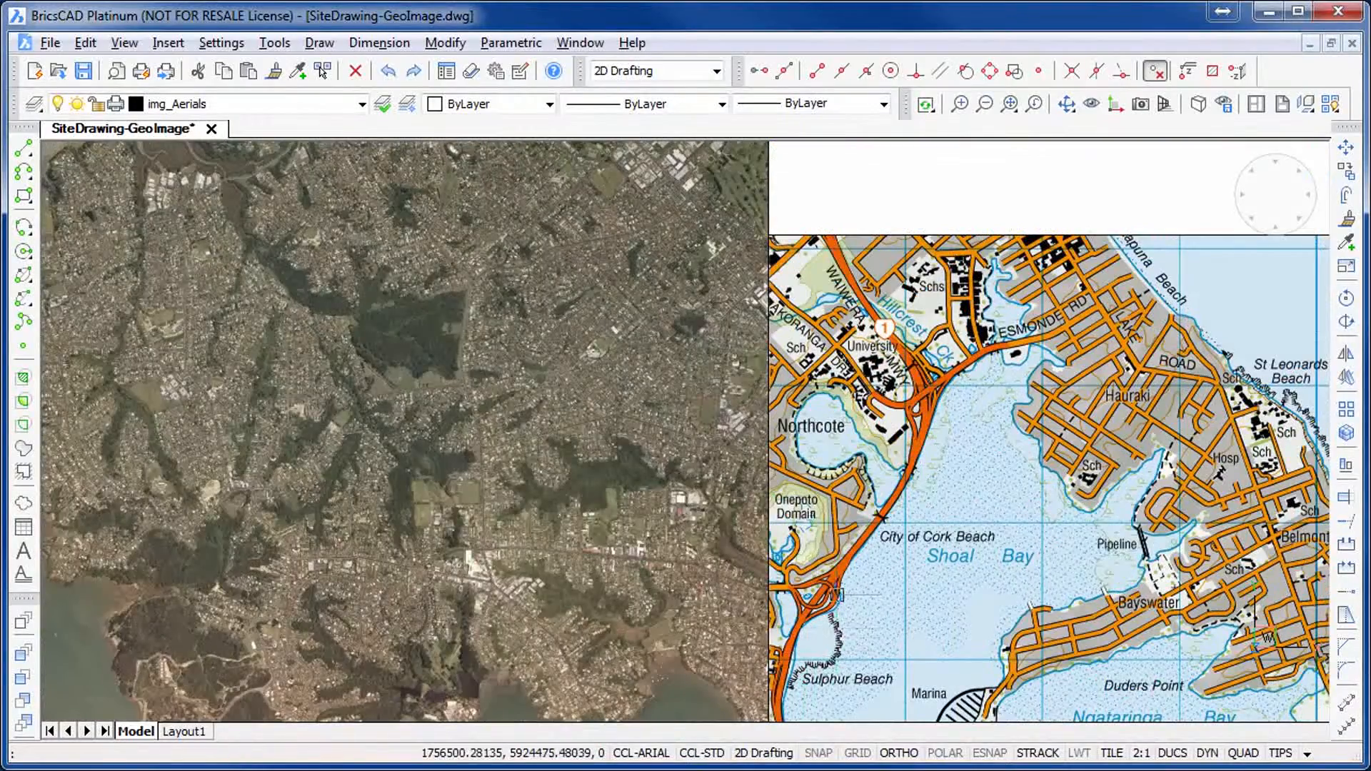
{"action": "scroll", "coordinate": [838, 594], "scroll_direction": "down", "scroll_amount": 2}
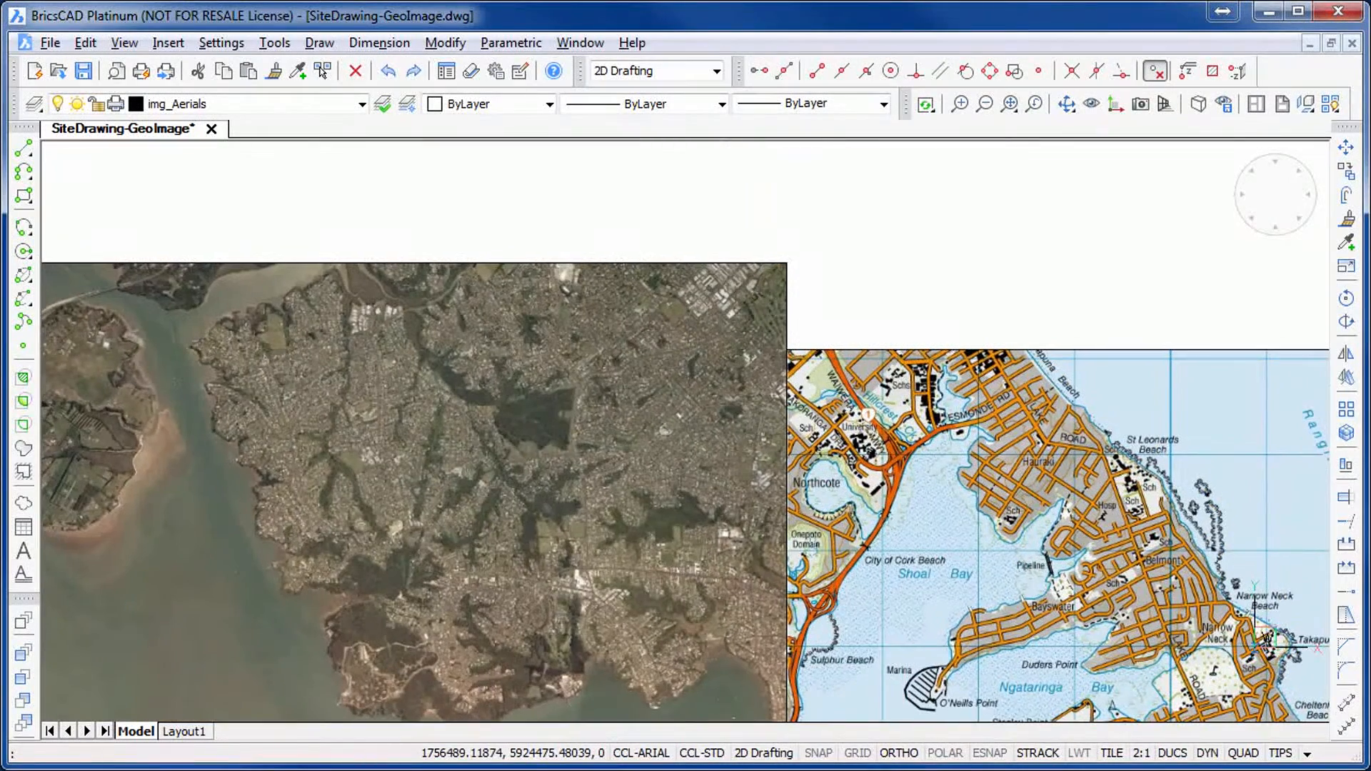
{"action": "scroll", "coordinate": [833, 601], "scroll_direction": "down", "scroll_amount": 3}
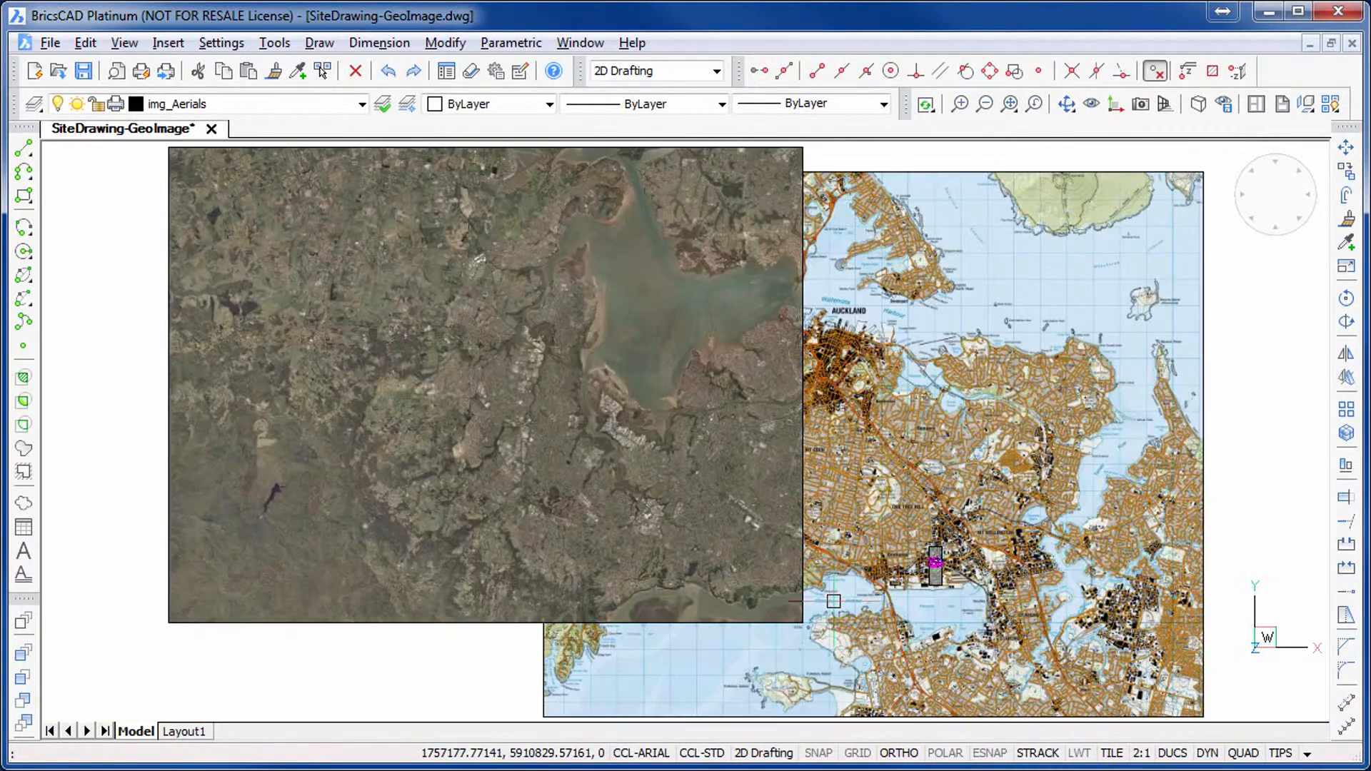
{"action": "left_click", "coordinate": [628, 716]}
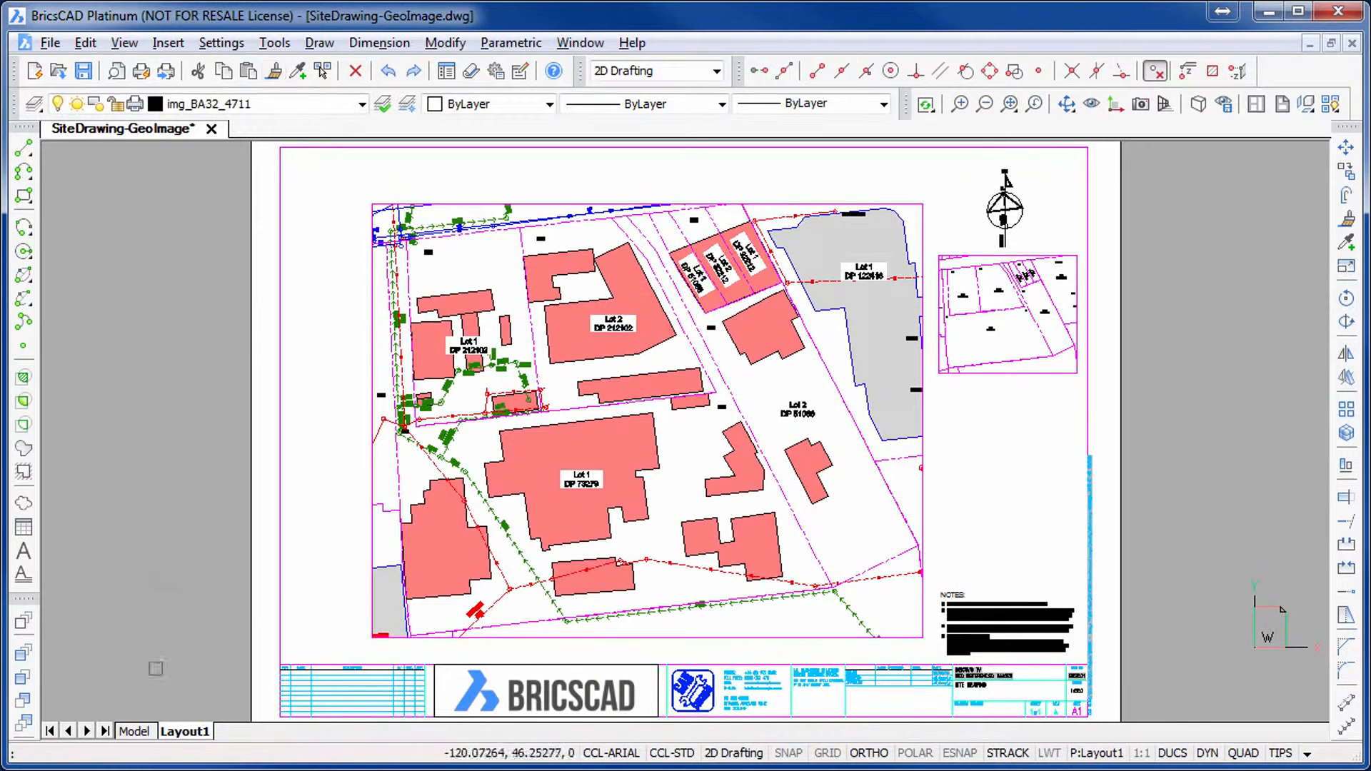
Step: Return to model space and choose BA32_4711.JPG from the Images folder as the raster image to attach
{"action": "left_click", "coordinate": [134, 731]}
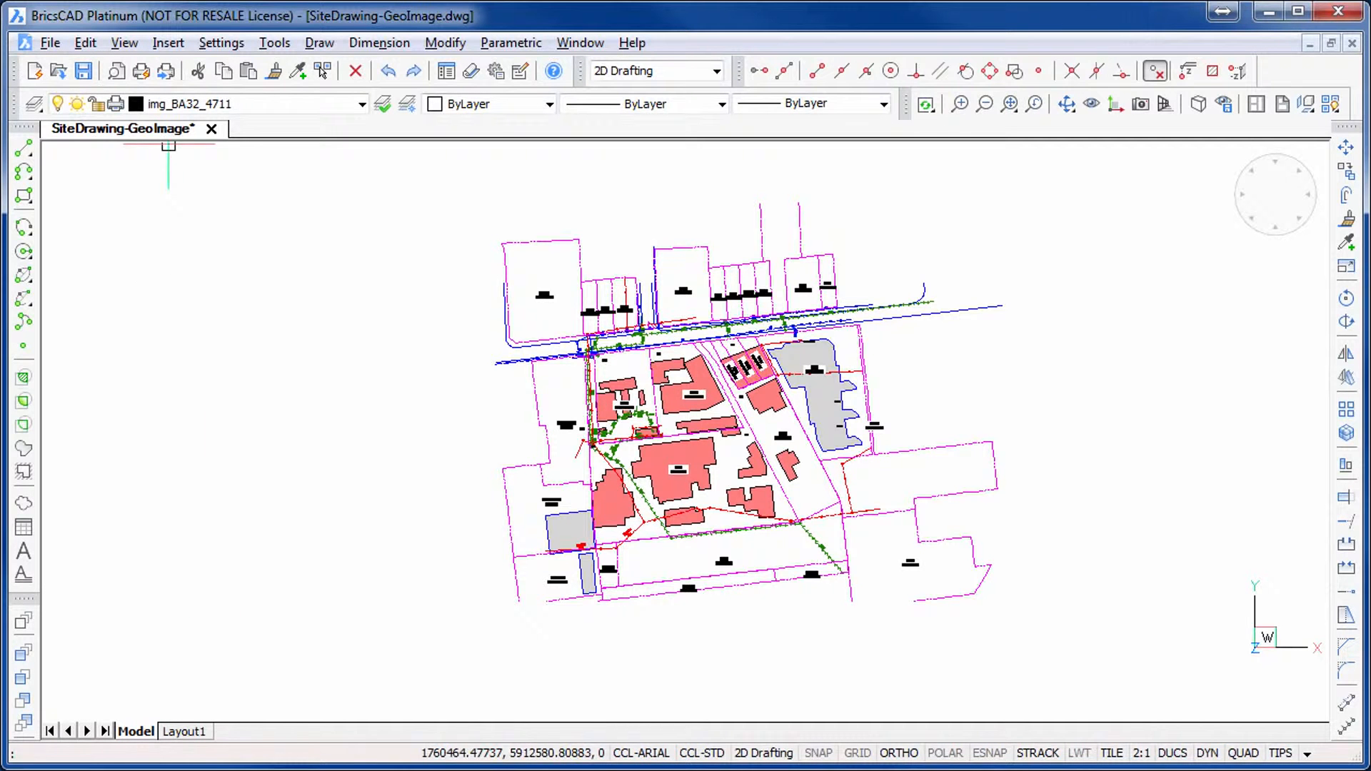
{"action": "left_click", "coordinate": [168, 43]}
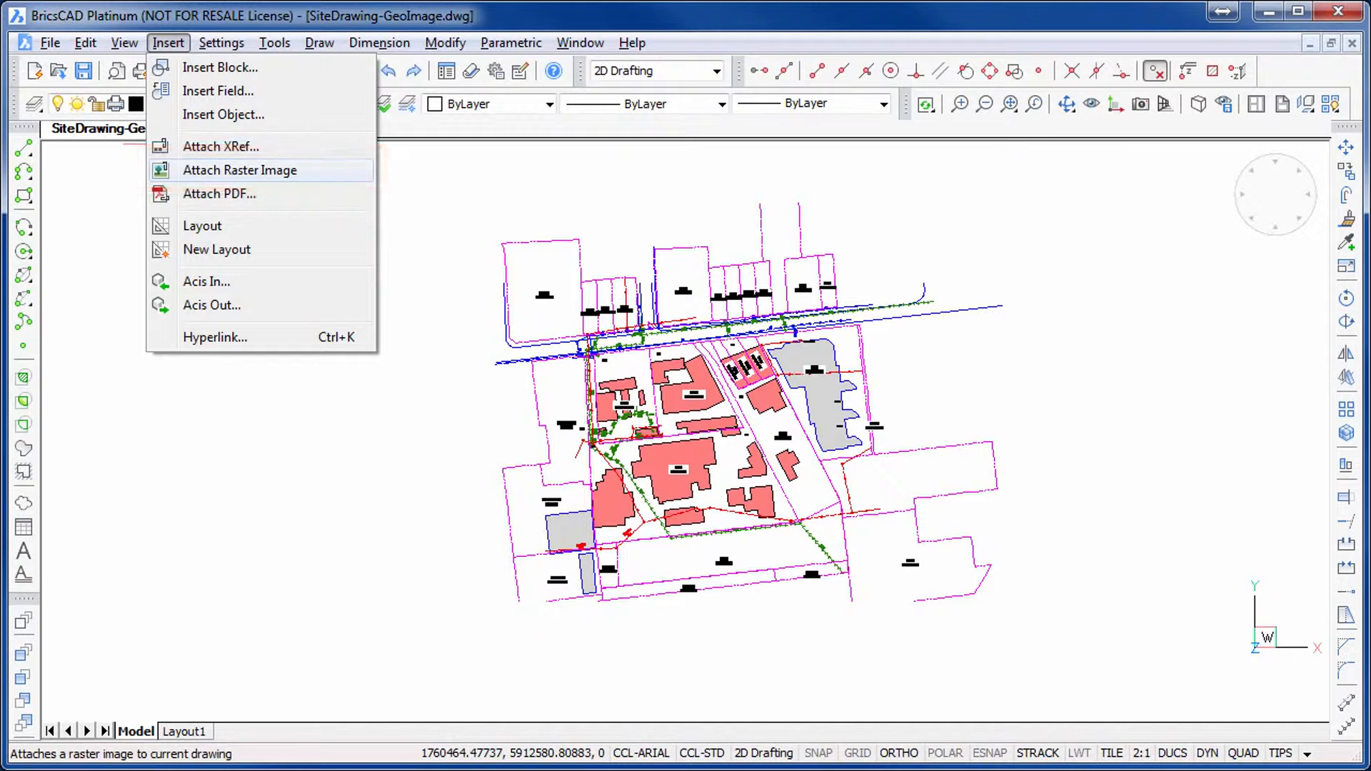
{"action": "left_click", "coordinate": [240, 170]}
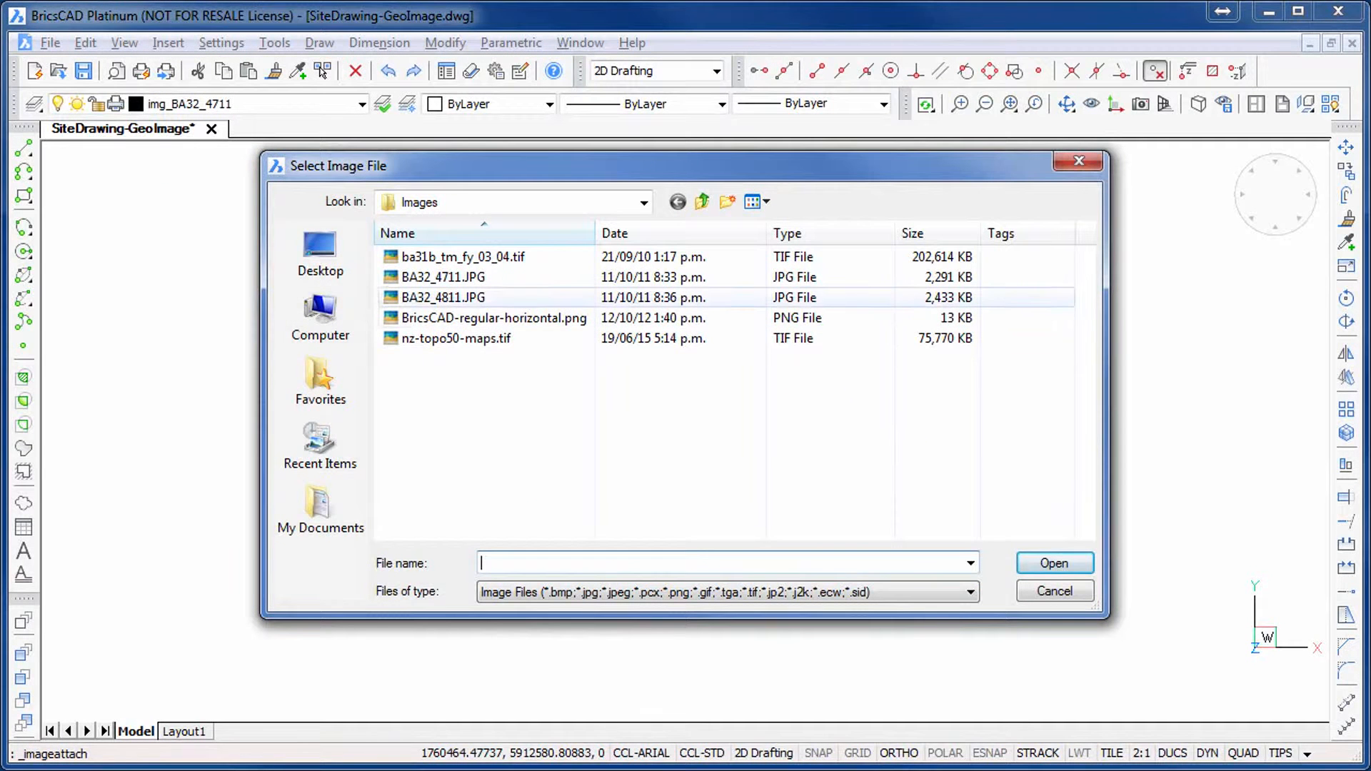
{"action": "left_click", "coordinate": [443, 277]}
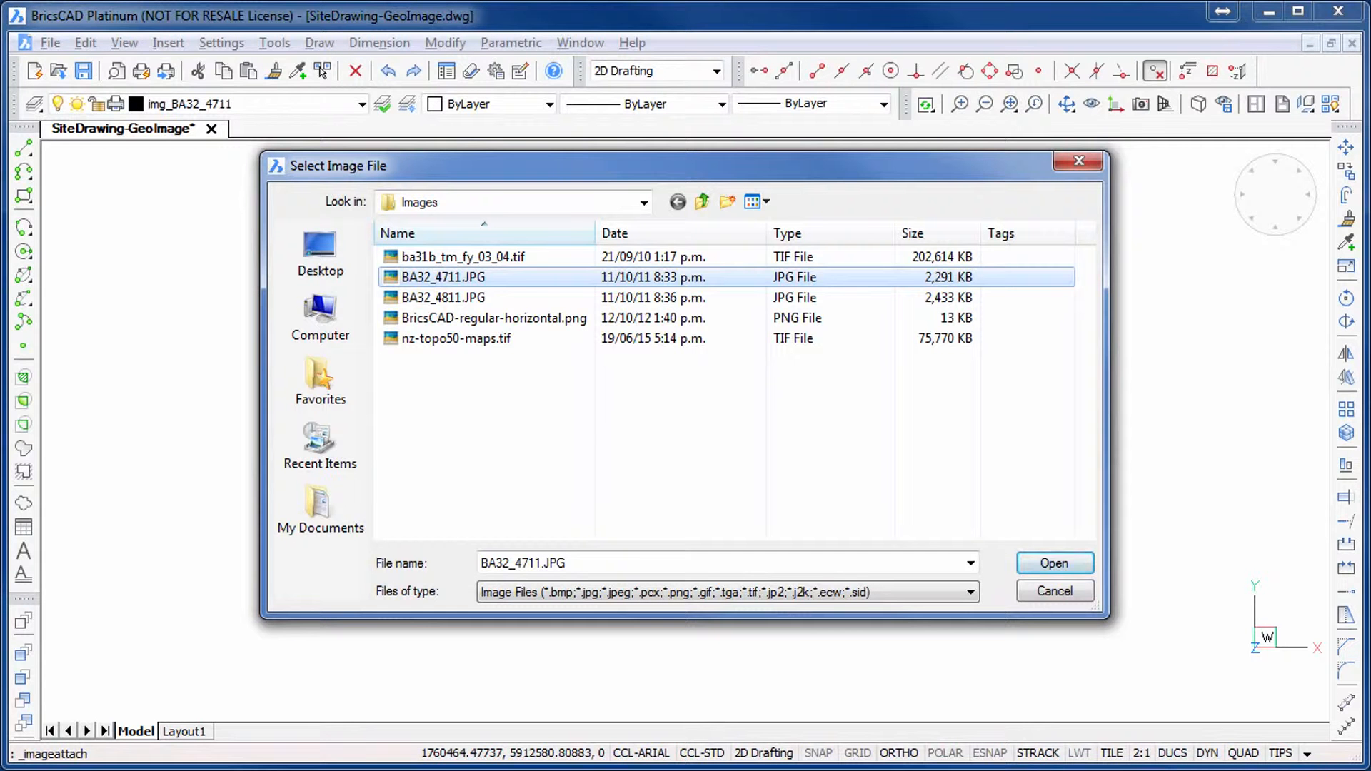
{"action": "left_click", "coordinate": [1055, 564]}
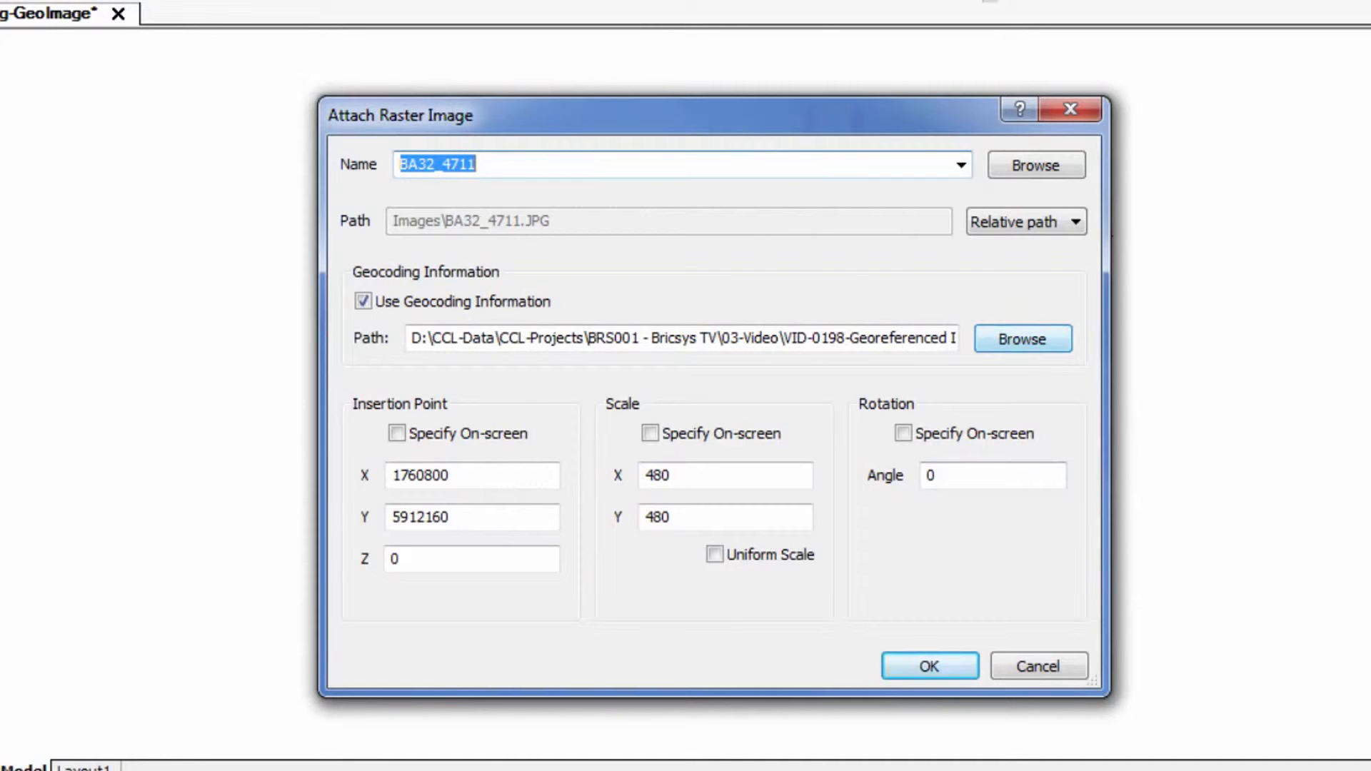
Step: Use BA32_4711.JGW as the image's geocoding position file and attach the aerial image to the site drawing
{"action": "left_click", "coordinate": [1023, 338]}
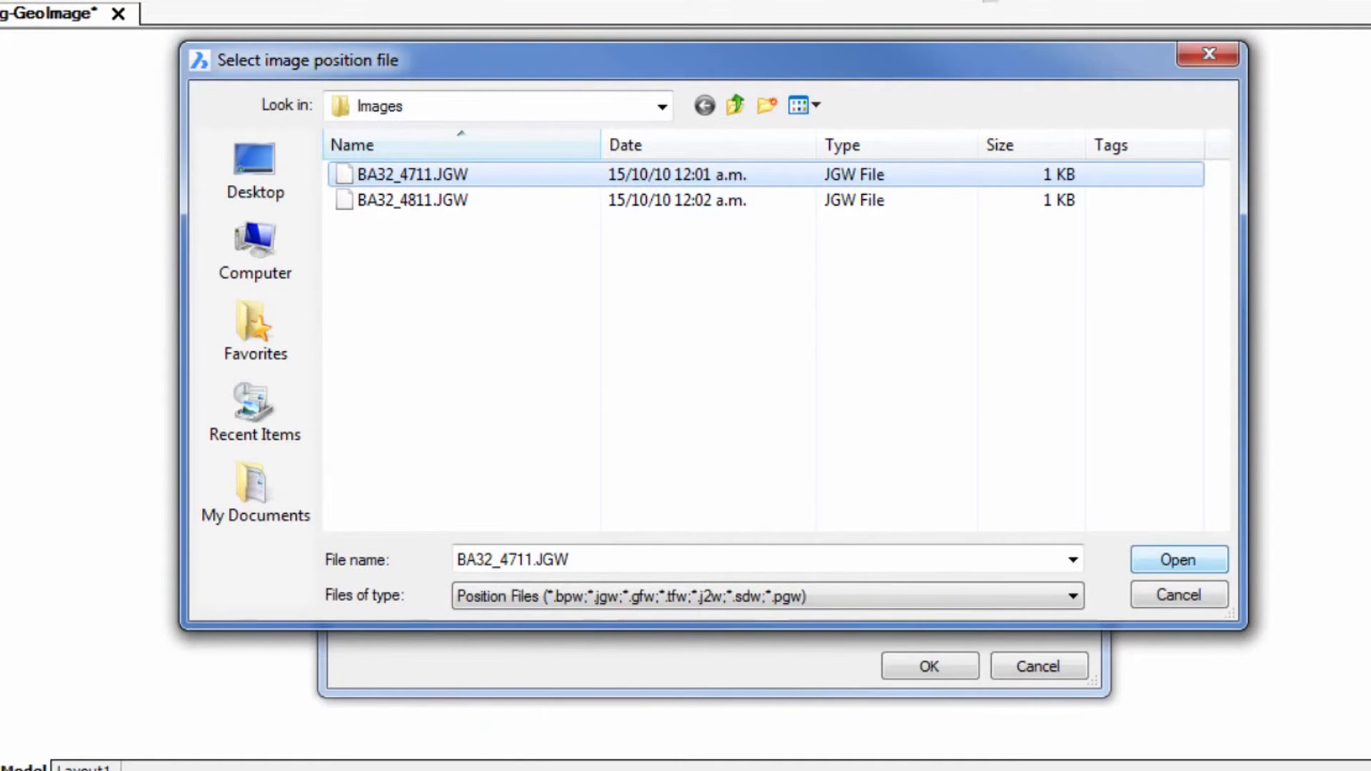
{"action": "left_click", "coordinate": [1179, 560]}
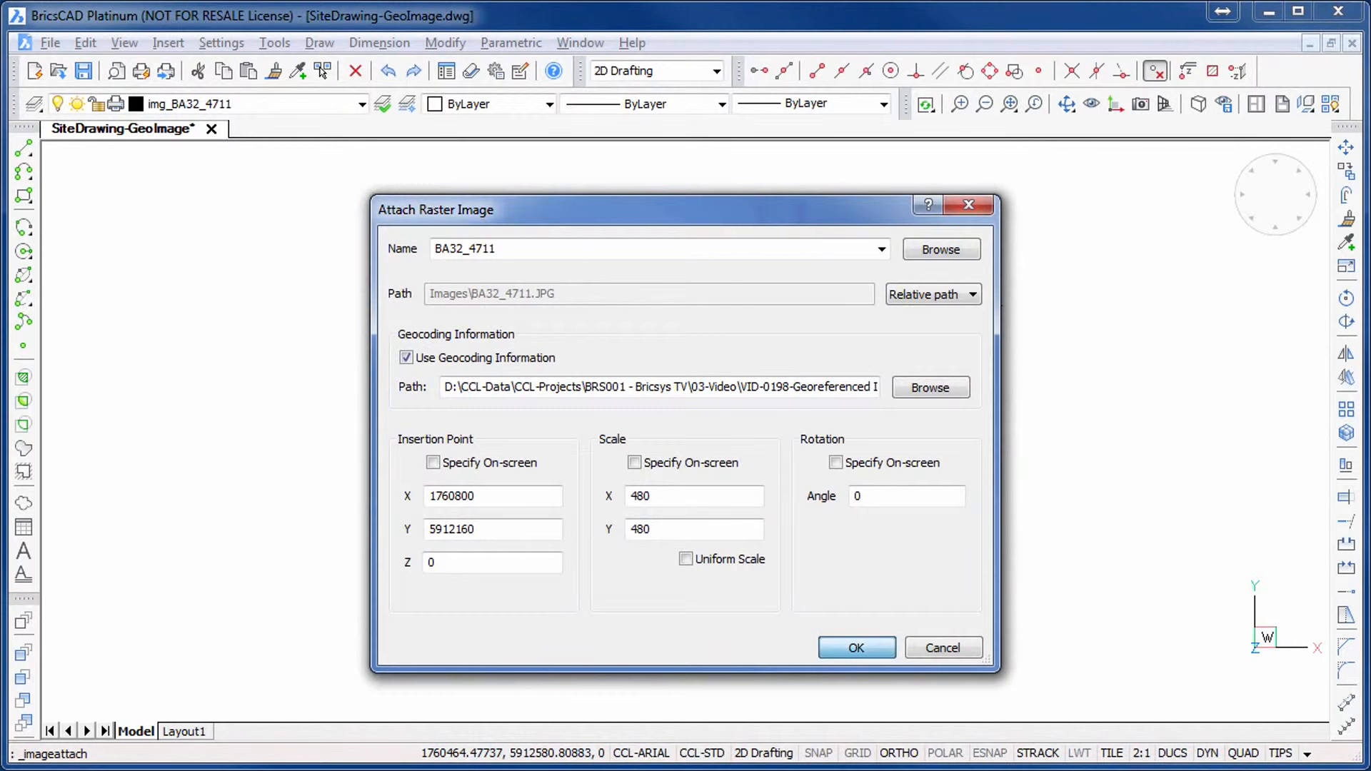
{"action": "left_click", "coordinate": [856, 647]}
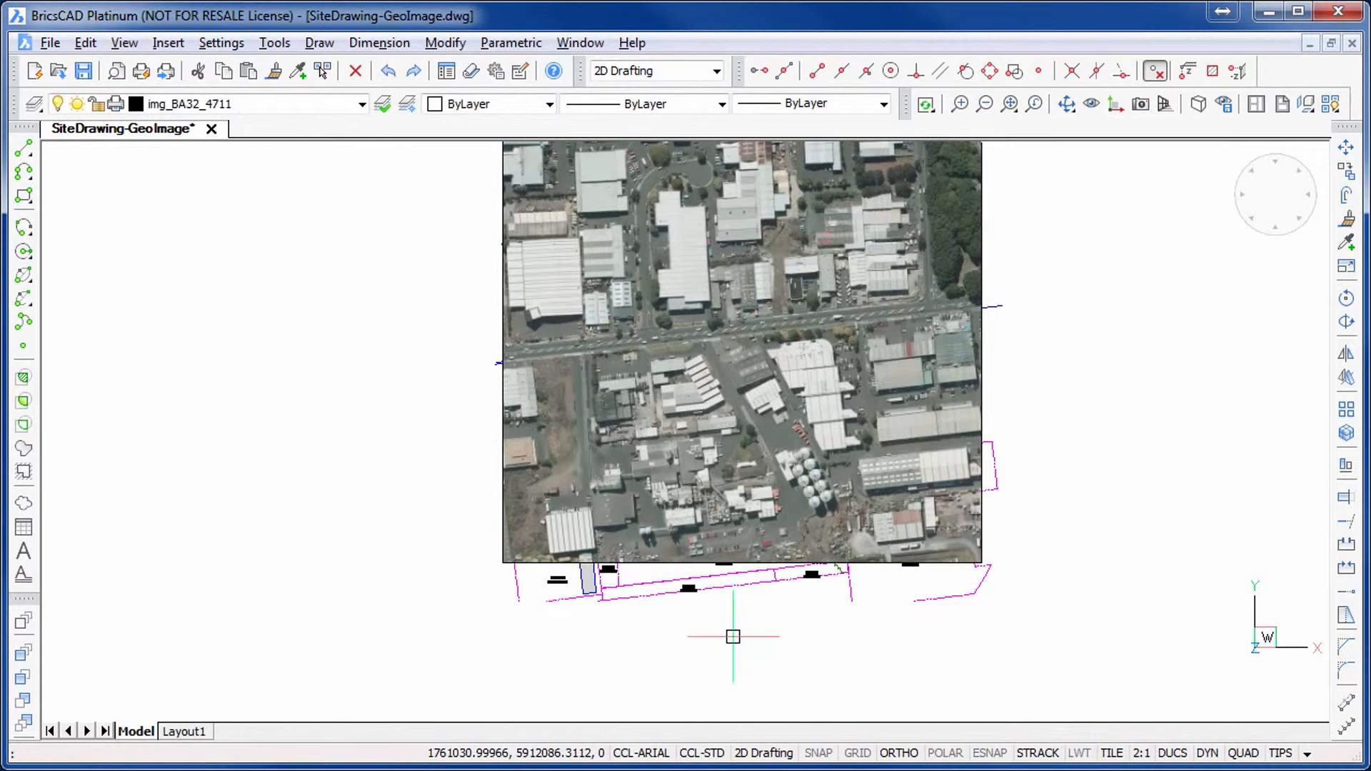
Step: Select the attached BA32_4711 aerial image and switch its draw order between front and back, leaving it behind the site linework
{"action": "scroll", "coordinate": [576, 636], "scroll_direction": "up", "scroll_amount": 5}
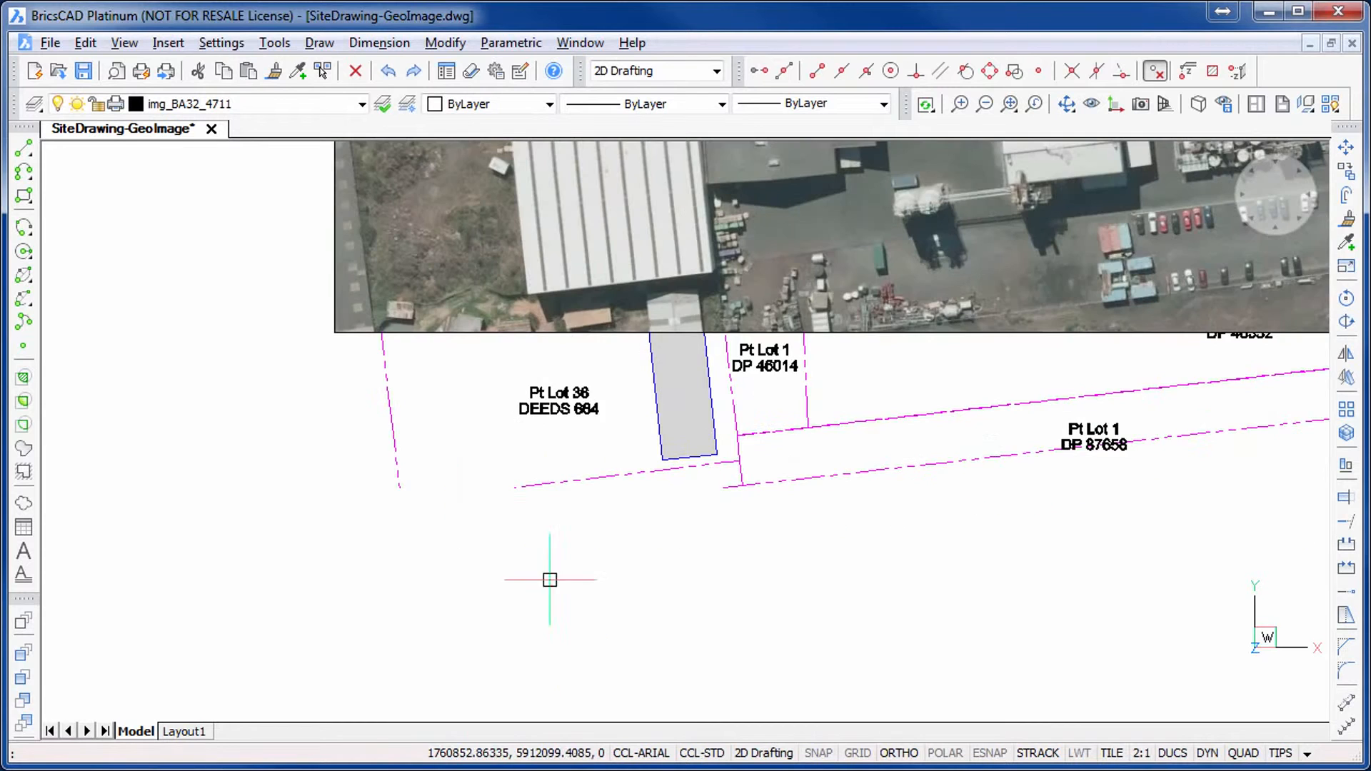
{"action": "mouse_move", "coordinate": [486, 516]}
{"action": "middle_mouse_down"}
{"action": "mouse_move", "coordinate": [356, 650]}
{"action": "mouse_move", "coordinate": [409, 654]}
{"action": "mouse_move", "coordinate": [431, 636]}
{"action": "middle_mouse_up"}
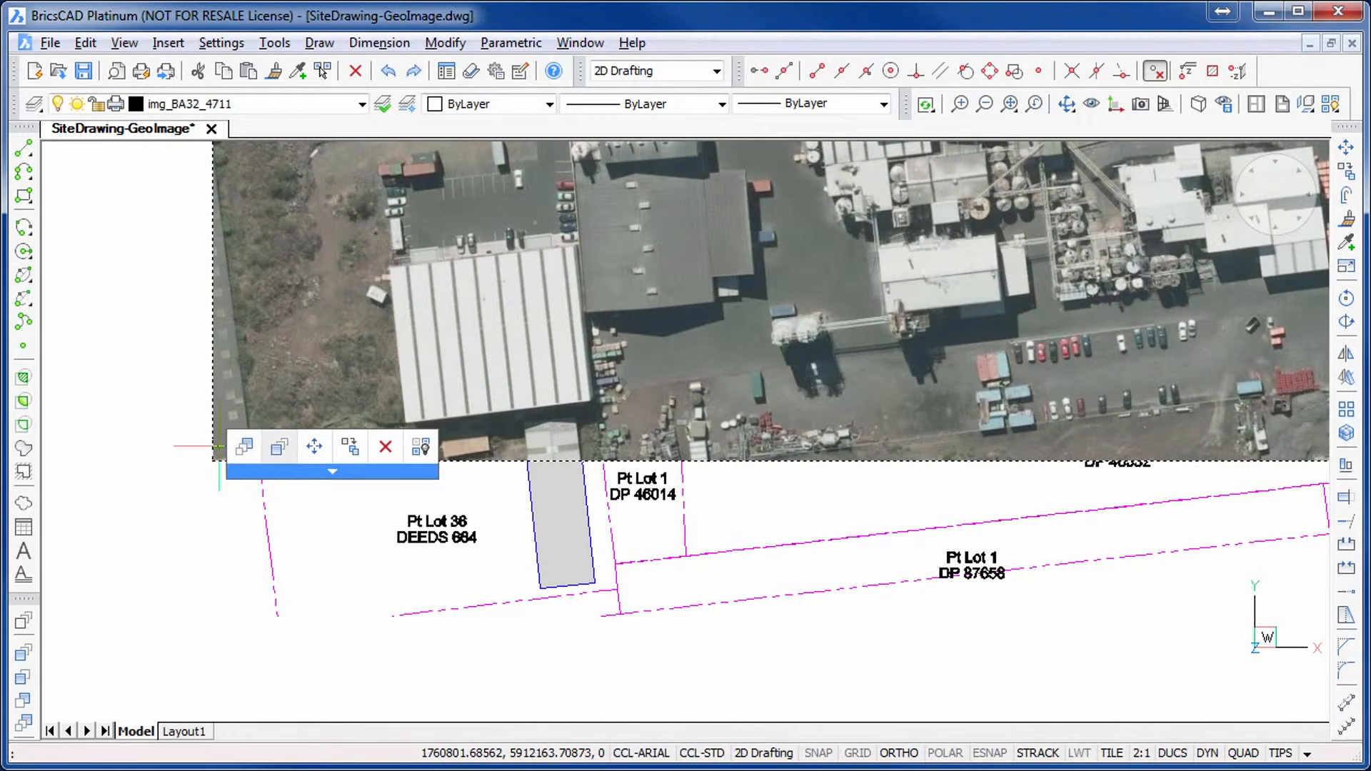
{"action": "left_click", "coordinate": [239, 450]}
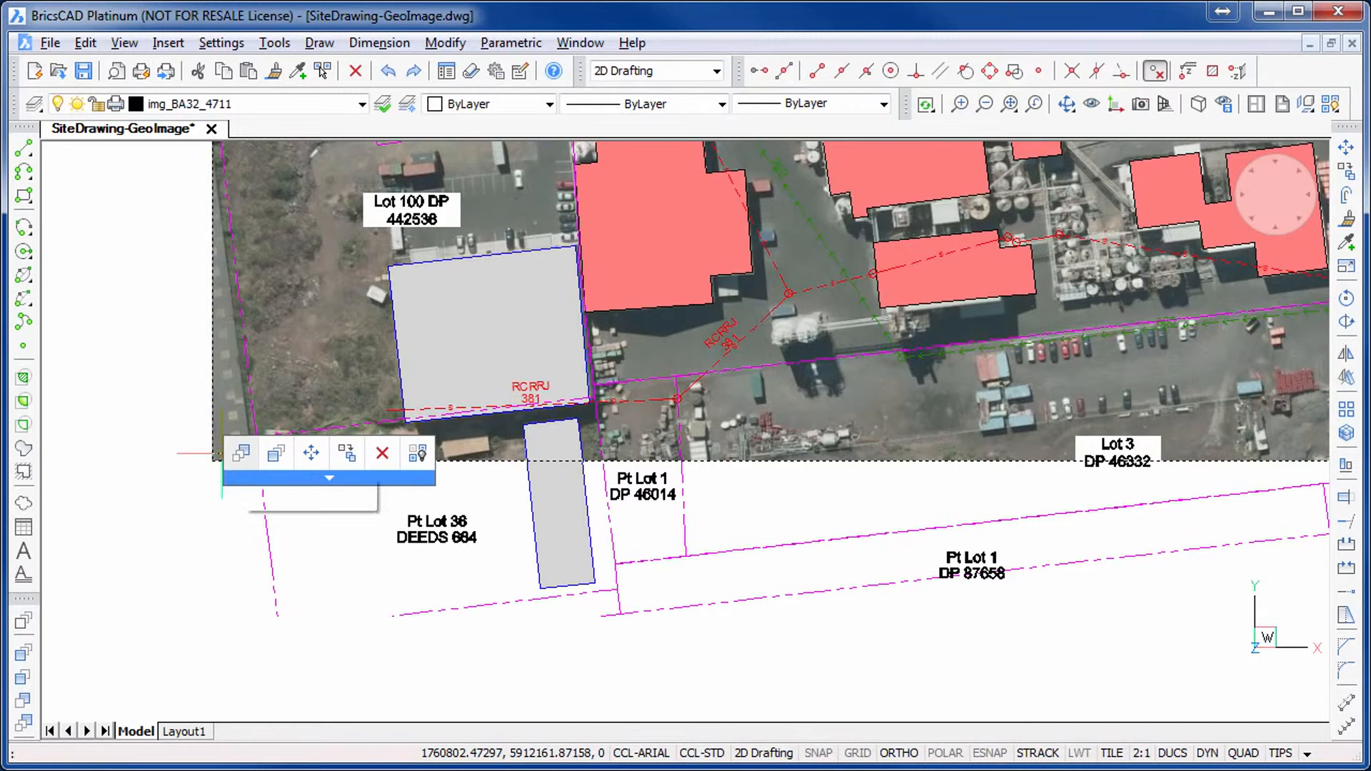
{"action": "left_click", "coordinate": [276, 454]}
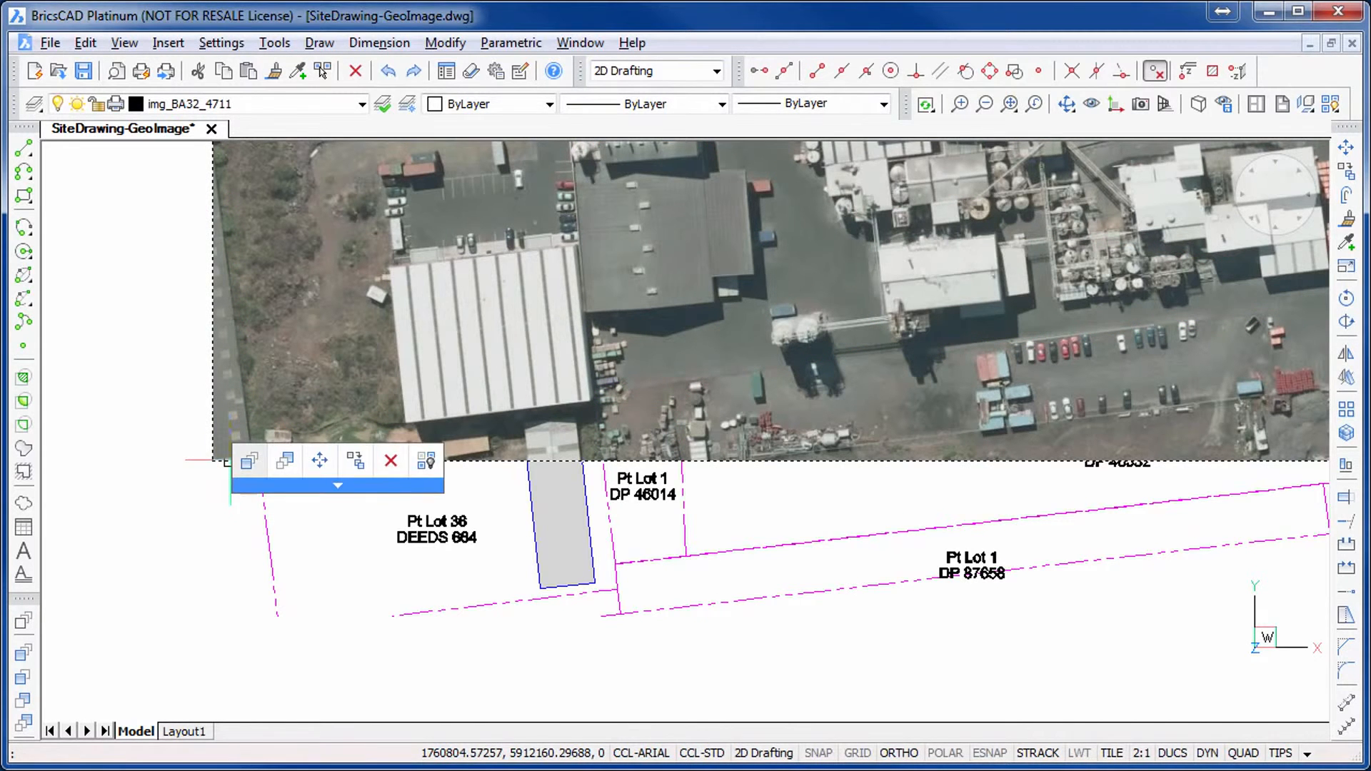
{"action": "left_click", "coordinate": [284, 461]}
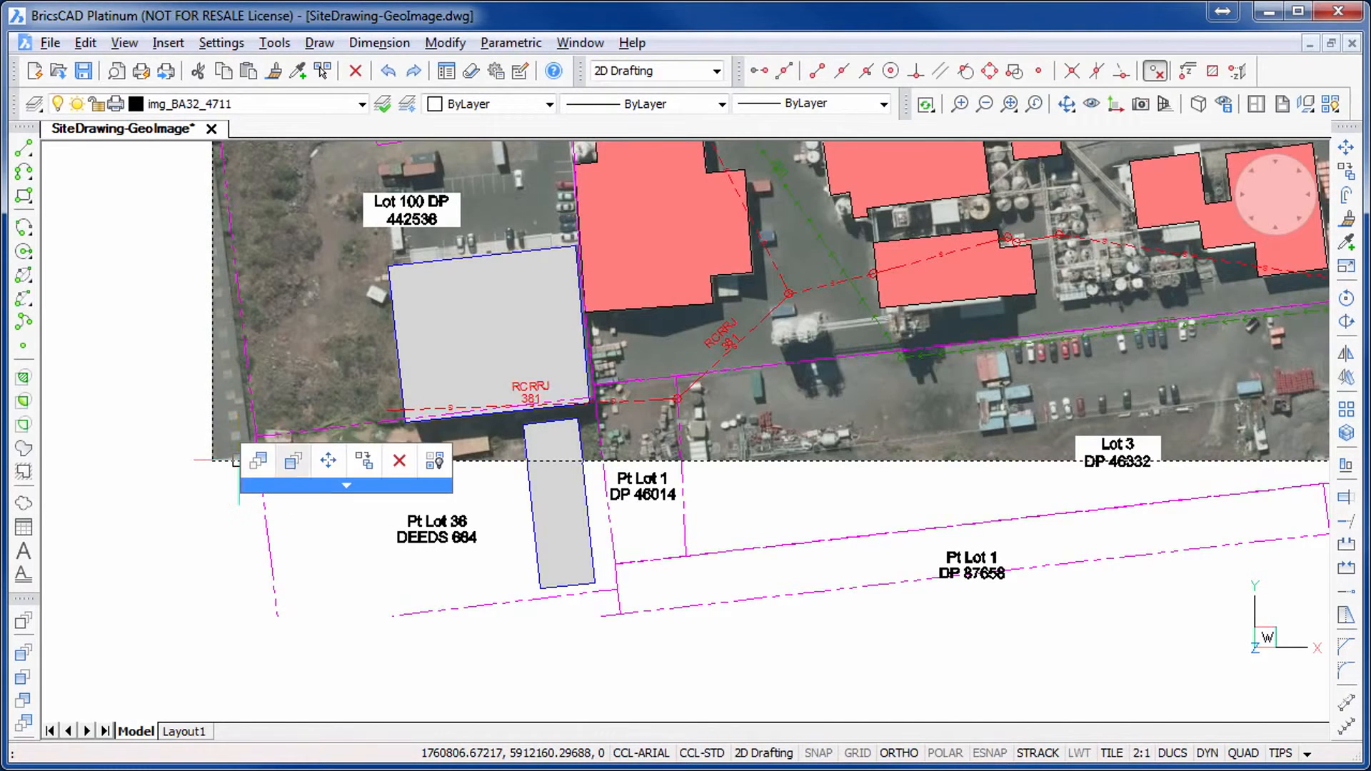
{"action": "left_click", "coordinate": [293, 461]}
{"action": "left_click", "coordinate": [286, 457]}
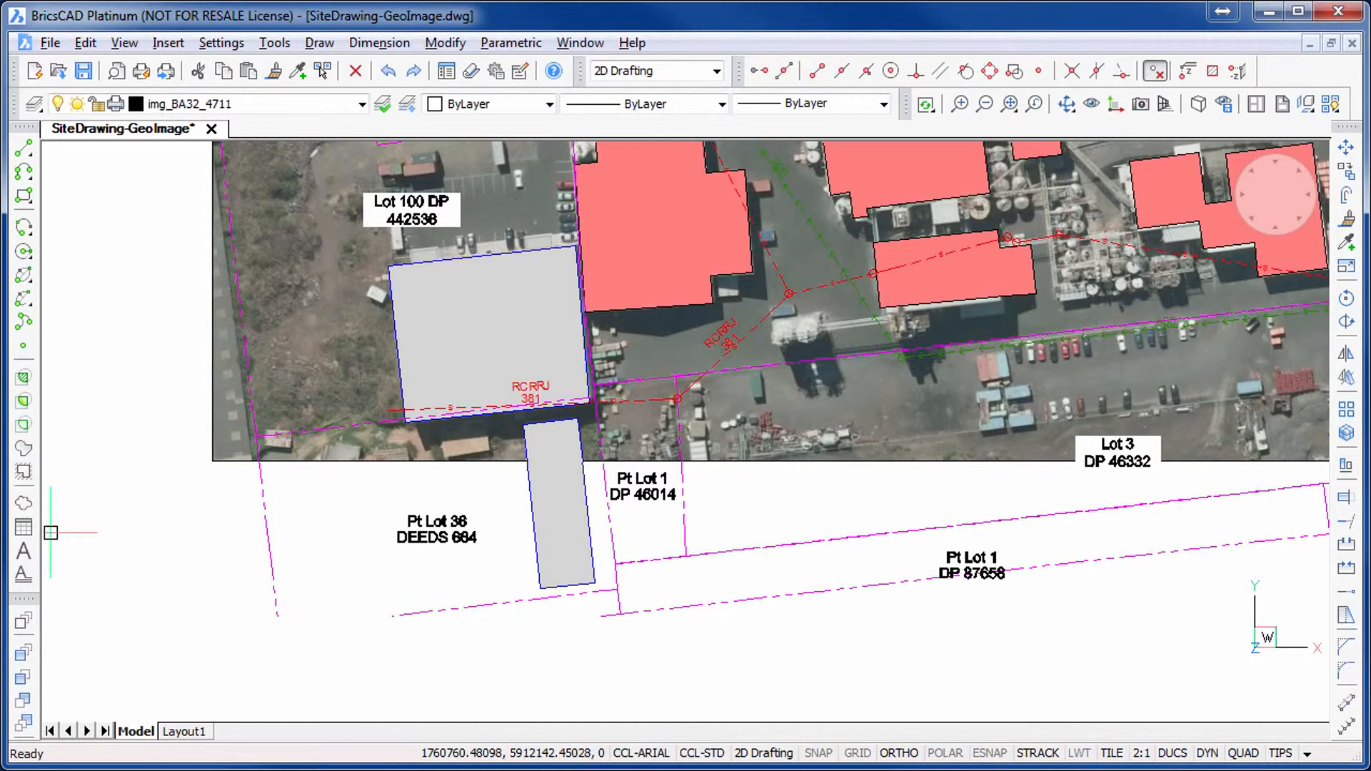
Step: Attach the aerial image BA32_4811.JPG on the img_BA32_4811 layer, placing it with its geocoding information
{"action": "mouse_move", "coordinate": [823, 604]}
{"action": "middle_mouse_down"}
{"action": "mouse_move", "coordinate": [641, 552]}
{"action": "mouse_move", "coordinate": [529, 537]}
{"action": "middle_mouse_up"}
{"action": "scroll", "coordinate": [725, 584], "scroll_direction": "down", "scroll_amount": 2}
{"action": "scroll", "coordinate": [529, 537], "scroll_direction": "down", "scroll_amount": 2}
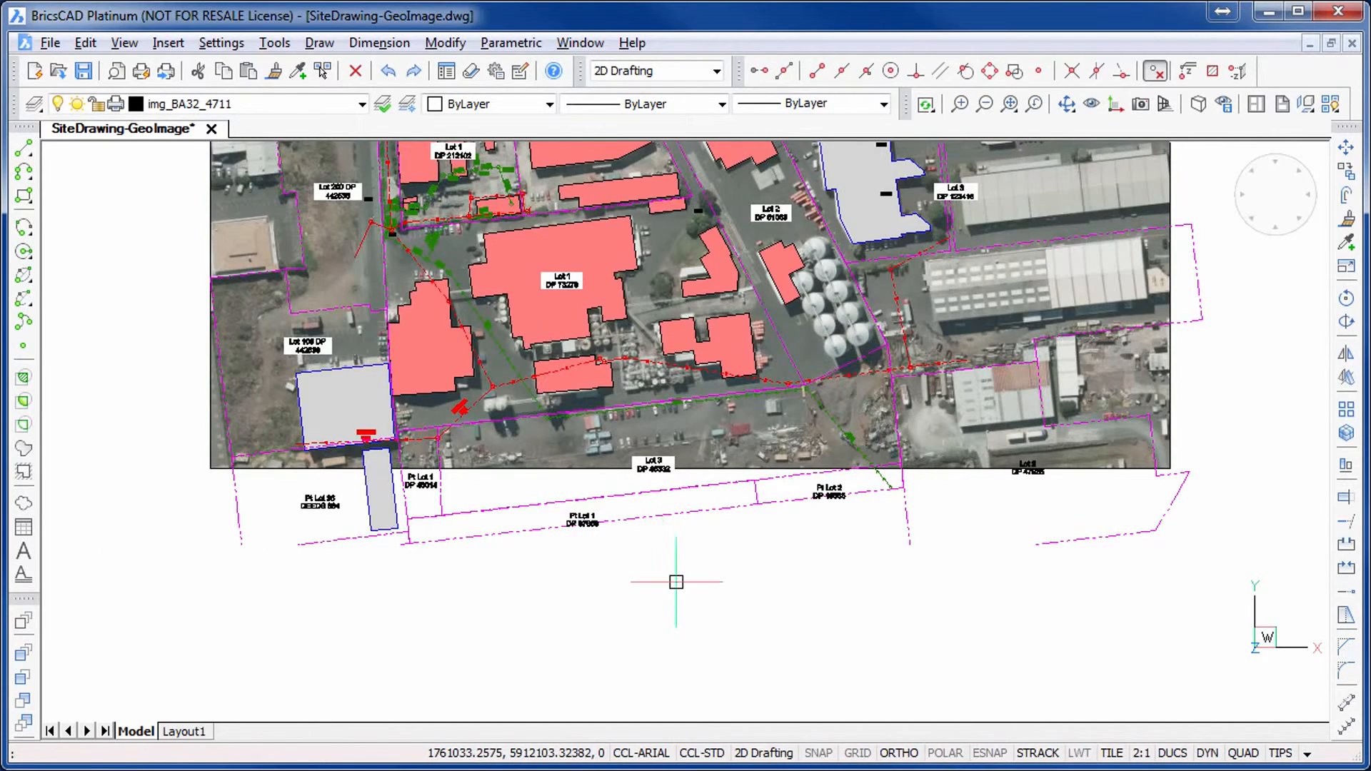
{"action": "middle_click_drag", "start_coordinate": [671, 576], "coordinate": [661, 508]}
{"action": "scroll", "coordinate": [662, 507], "scroll_direction": "up", "scroll_amount": 1}
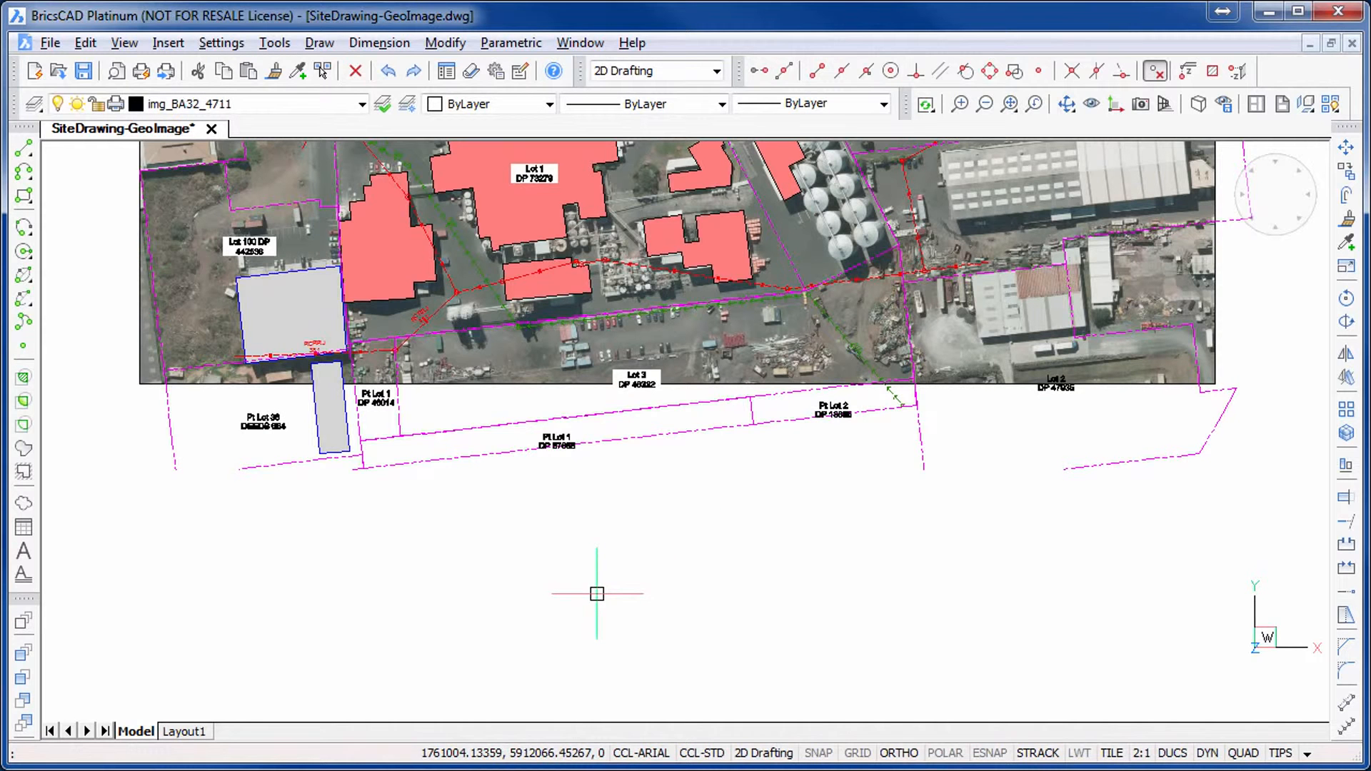
{"action": "left_click", "coordinate": [168, 42]}
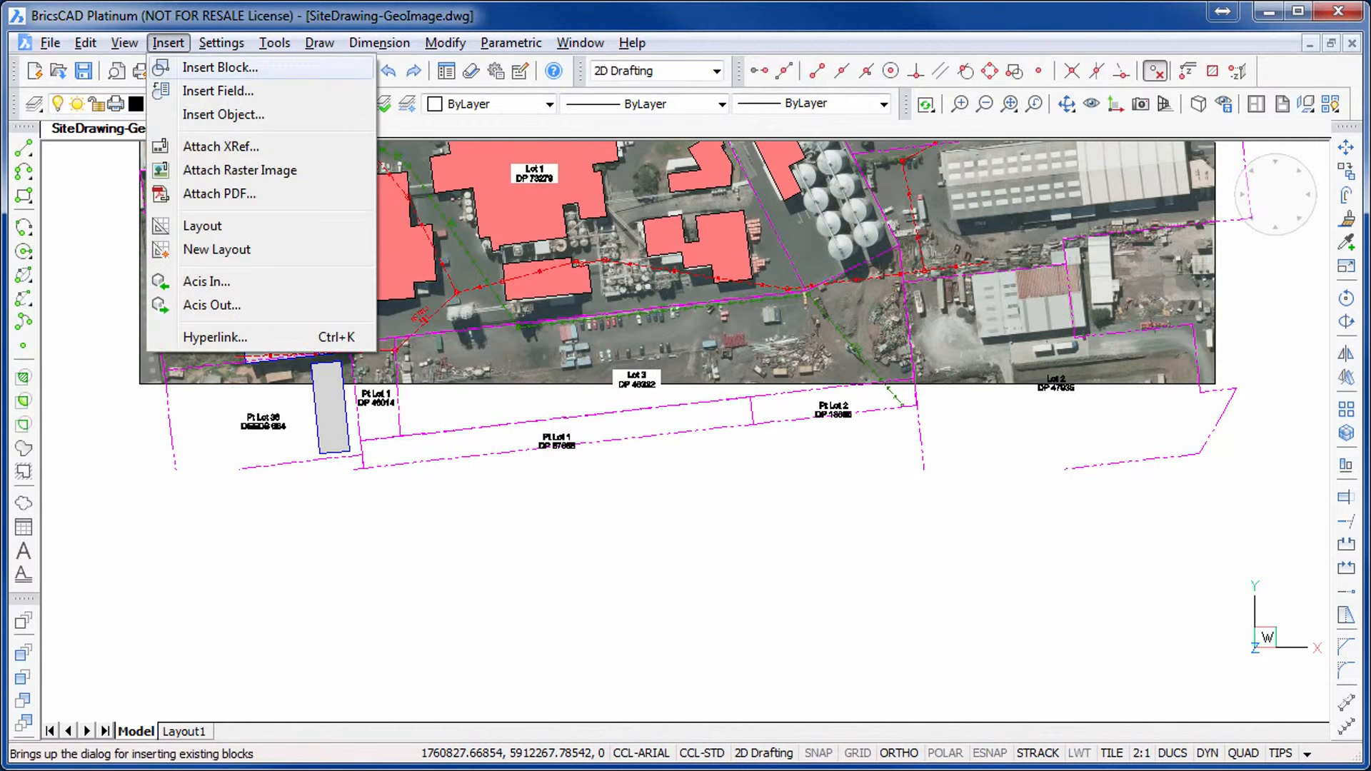
{"action": "left_click", "coordinate": [239, 170]}
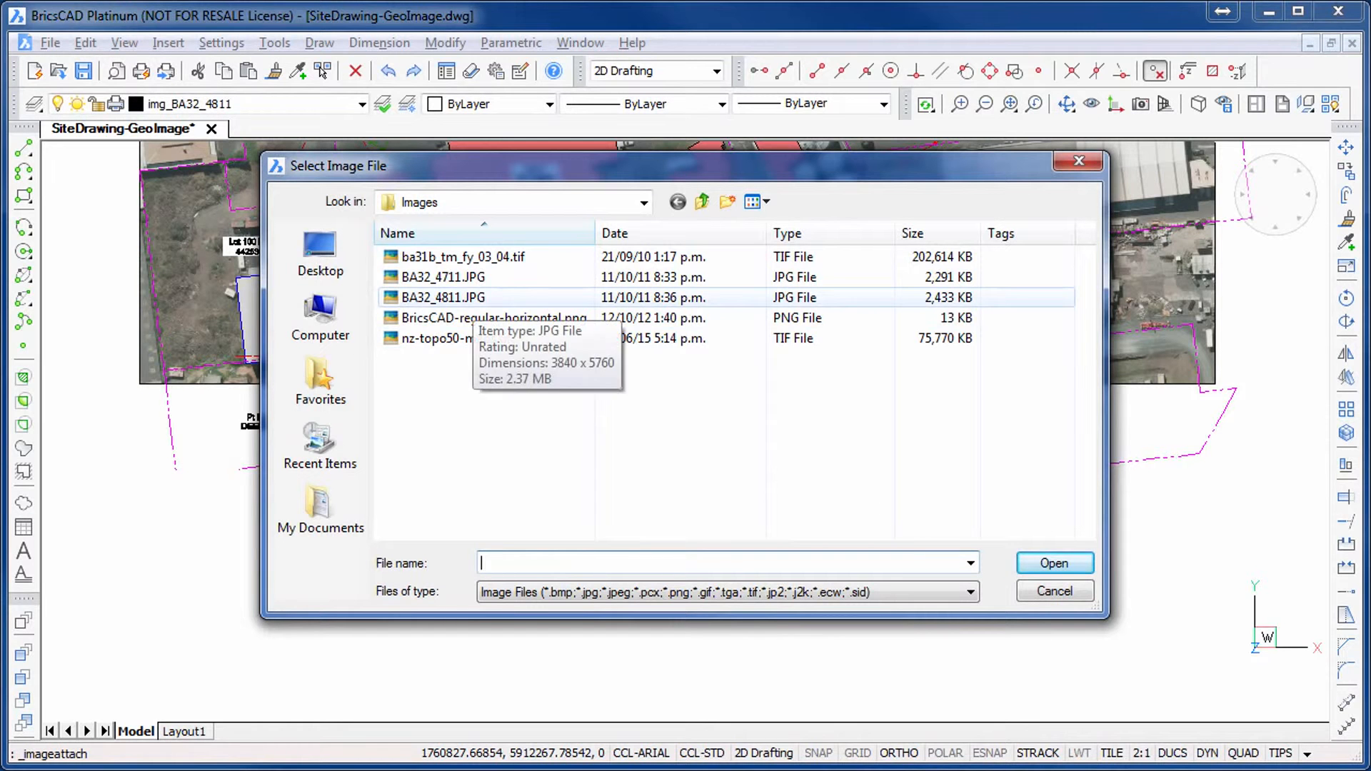
{"action": "left_click", "coordinate": [470, 298]}
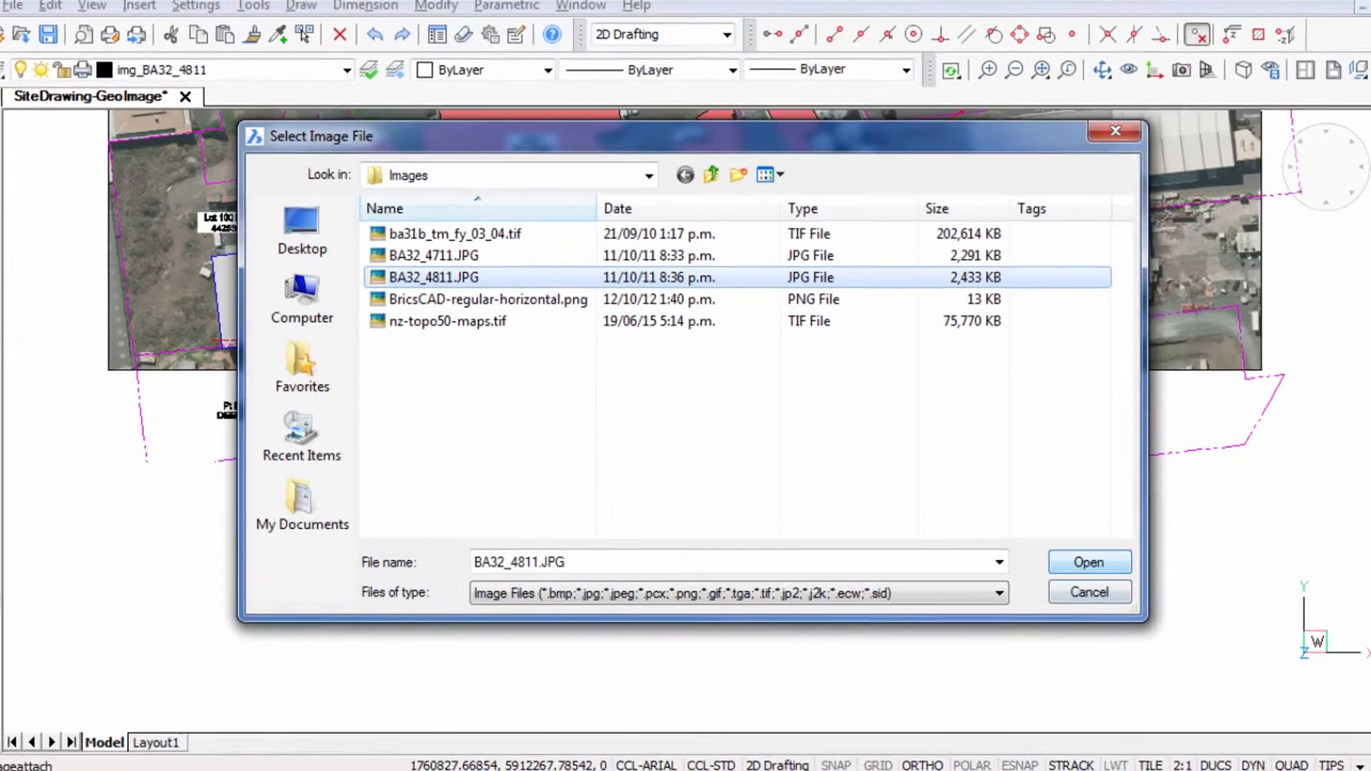
{"action": "left_click", "coordinate": [1055, 564]}
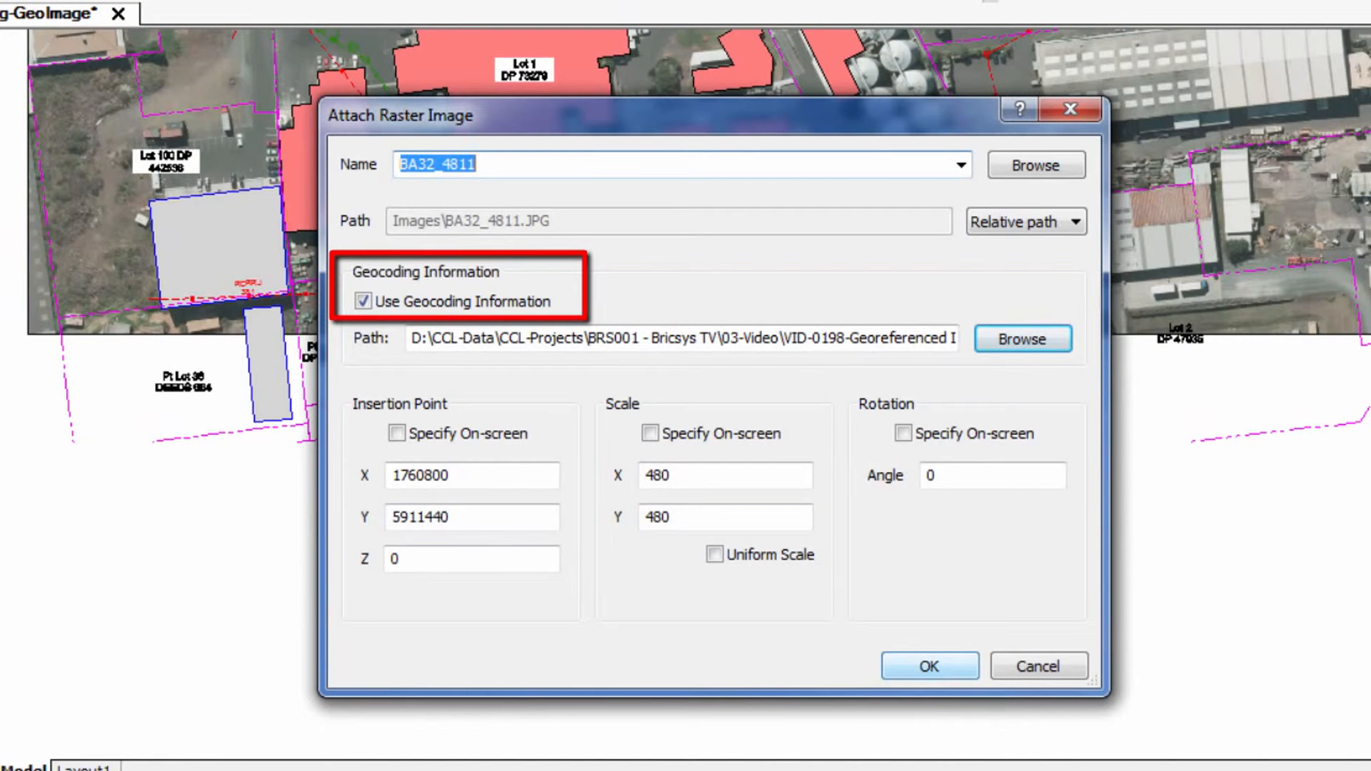
{"action": "left_click", "coordinate": [944, 663]}
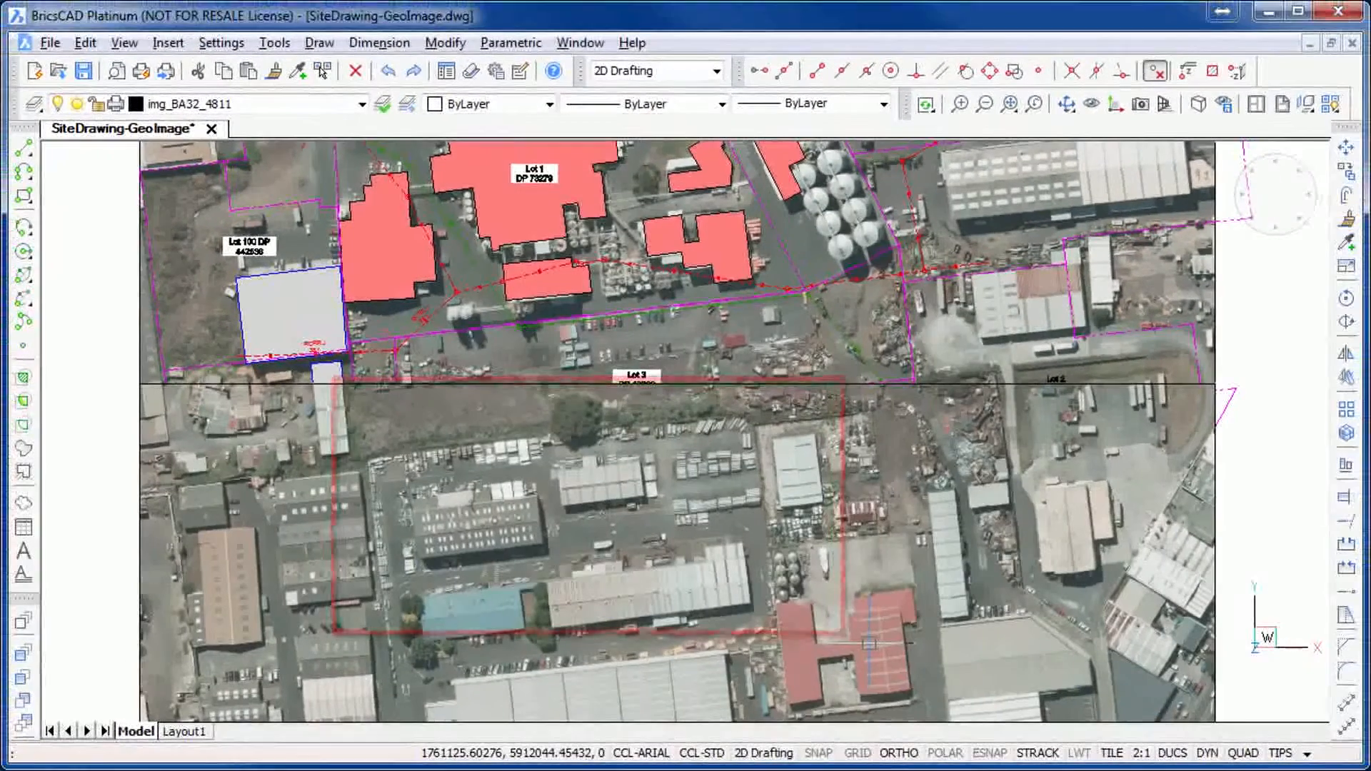
Step: Send the BA32_4811 aerial image to the back so it lies behind the lot boundaries and buildings
{"action": "scroll", "coordinate": [237, 546], "scroll_direction": "up", "scroll_amount": 2}
{"action": "scroll", "coordinate": [237, 546], "scroll_direction": "up", "scroll_amount": 1}
{"action": "mouse_move", "coordinate": [282, 549]}
{"action": "middle_mouse_down"}
{"action": "mouse_move", "coordinate": [368, 569]}
{"action": "mouse_move", "coordinate": [466, 721]}
{"action": "middle_mouse_up"}
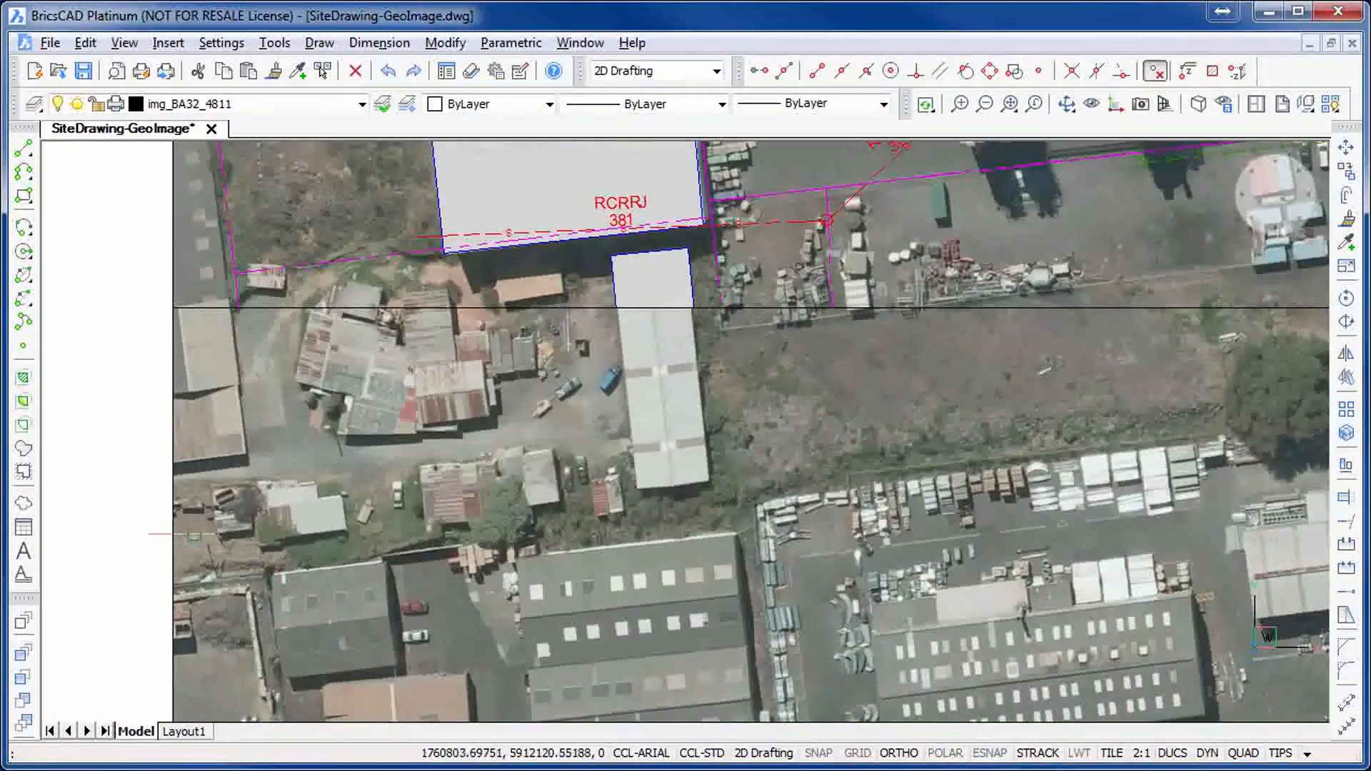
{"action": "left_click", "coordinate": [173, 522]}
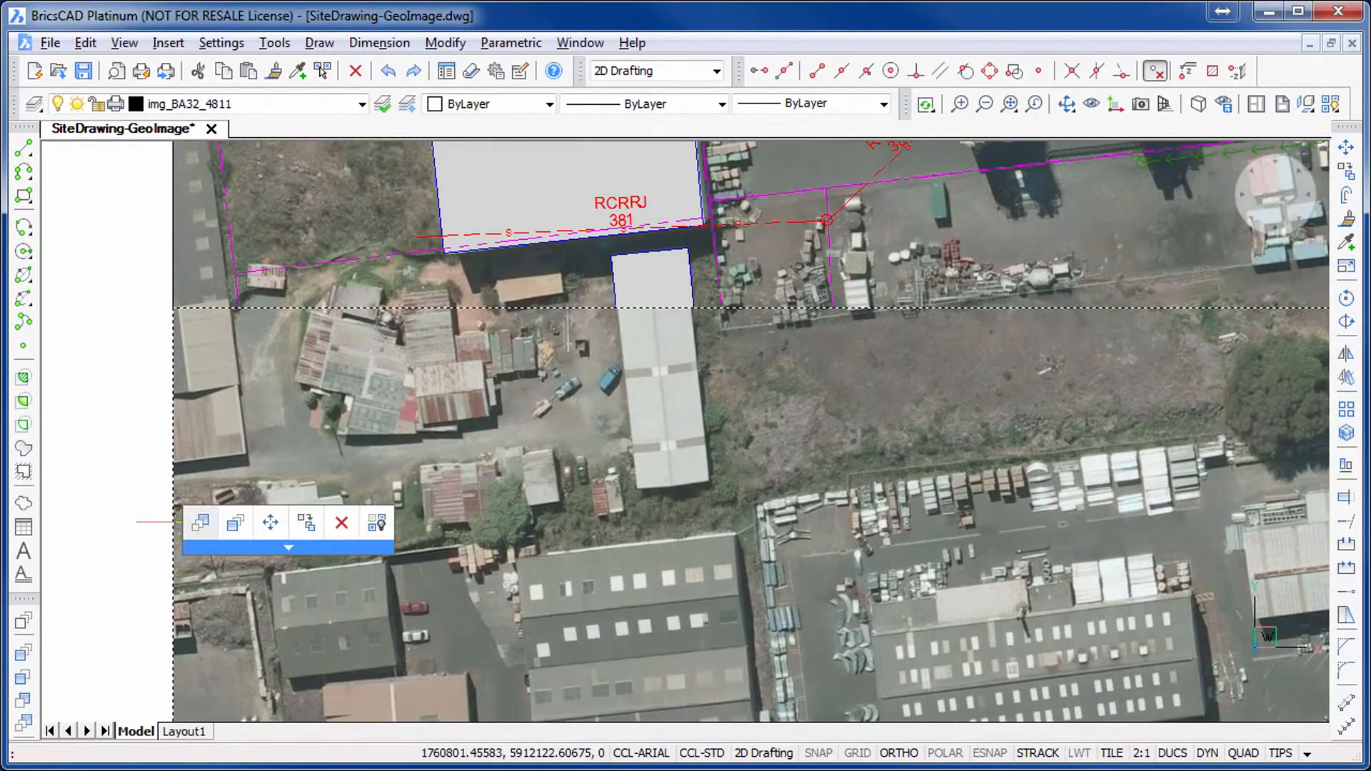
{"action": "left_click", "coordinate": [200, 522]}
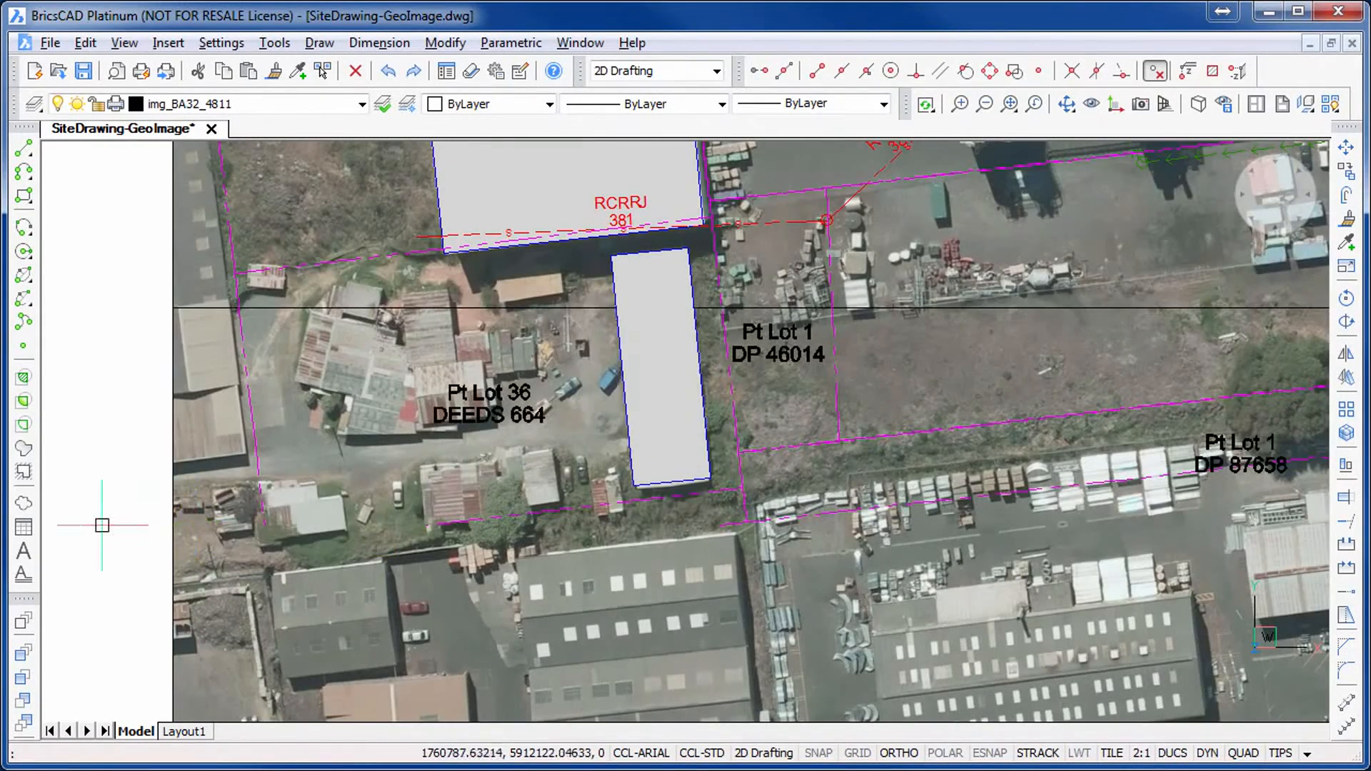
Step: Attach the topographic image nz-topo50-maps.tif on the img_Topo layer, positioning it with the geocoding information from its image file metadata
{"action": "scroll", "coordinate": [101, 524], "scroll_direction": "down", "scroll_amount": 5}
{"action": "middle_click_drag", "start_coordinate": [396, 550], "coordinate": [648, 600]}
{"action": "middle_click_drag", "start_coordinate": [994, 626], "coordinate": [1026, 638]}
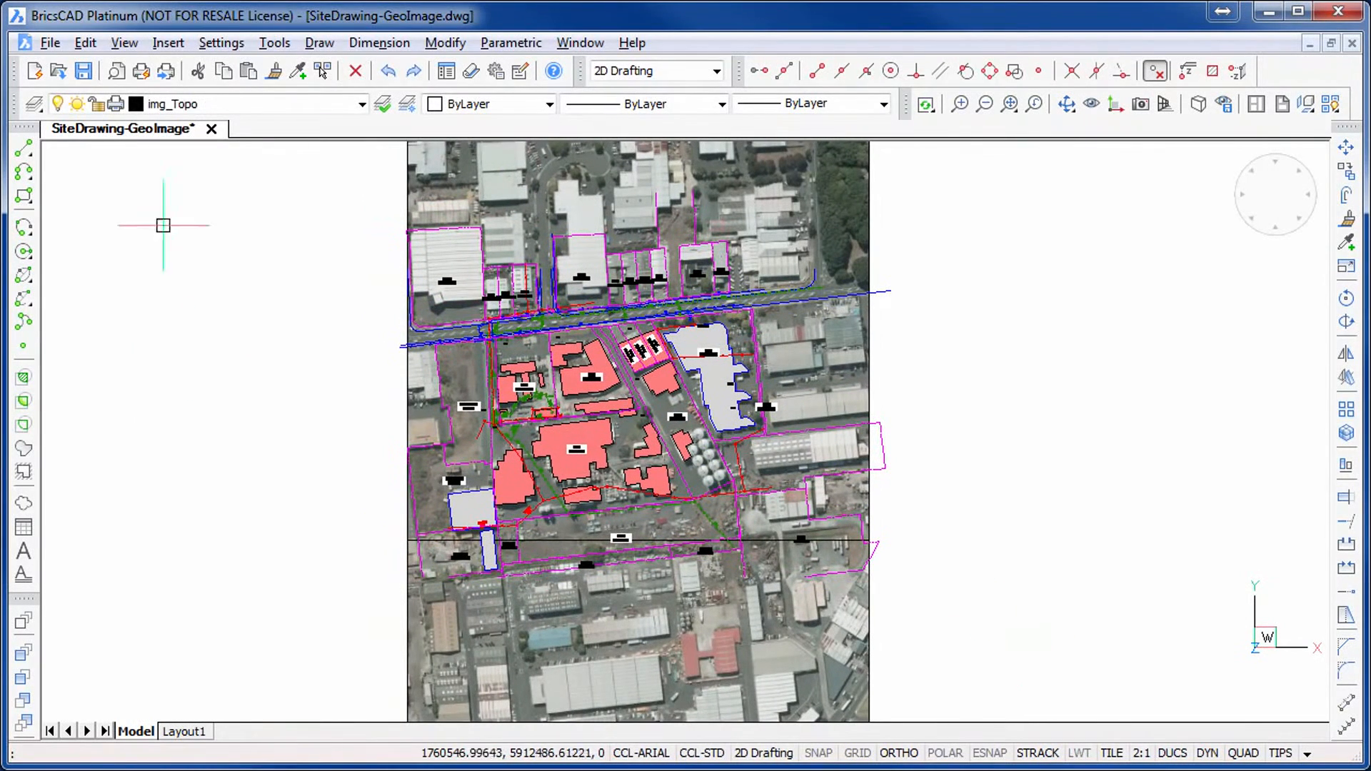
{"action": "left_click", "coordinate": [168, 43]}
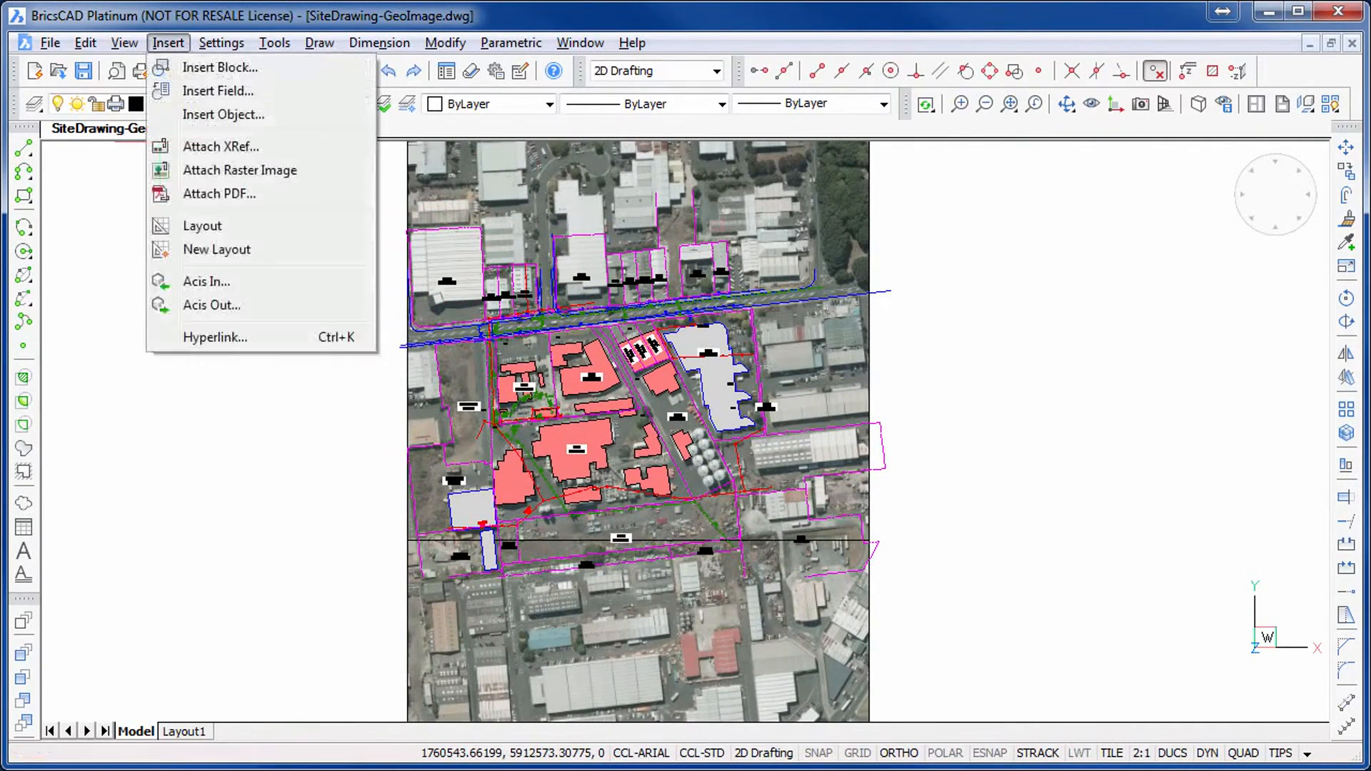
{"action": "left_click", "coordinate": [240, 170]}
{"action": "left_click", "coordinate": [457, 343]}
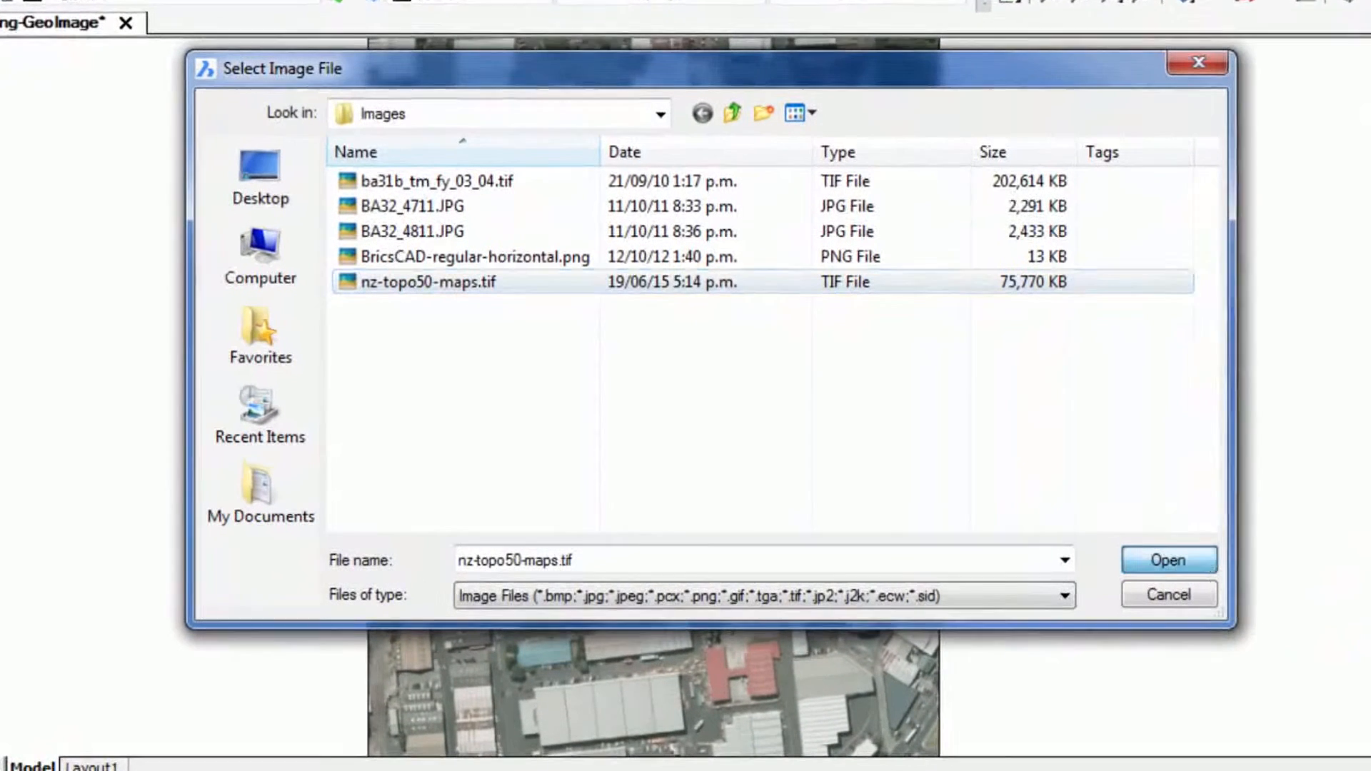
{"action": "left_click", "coordinate": [1134, 561]}
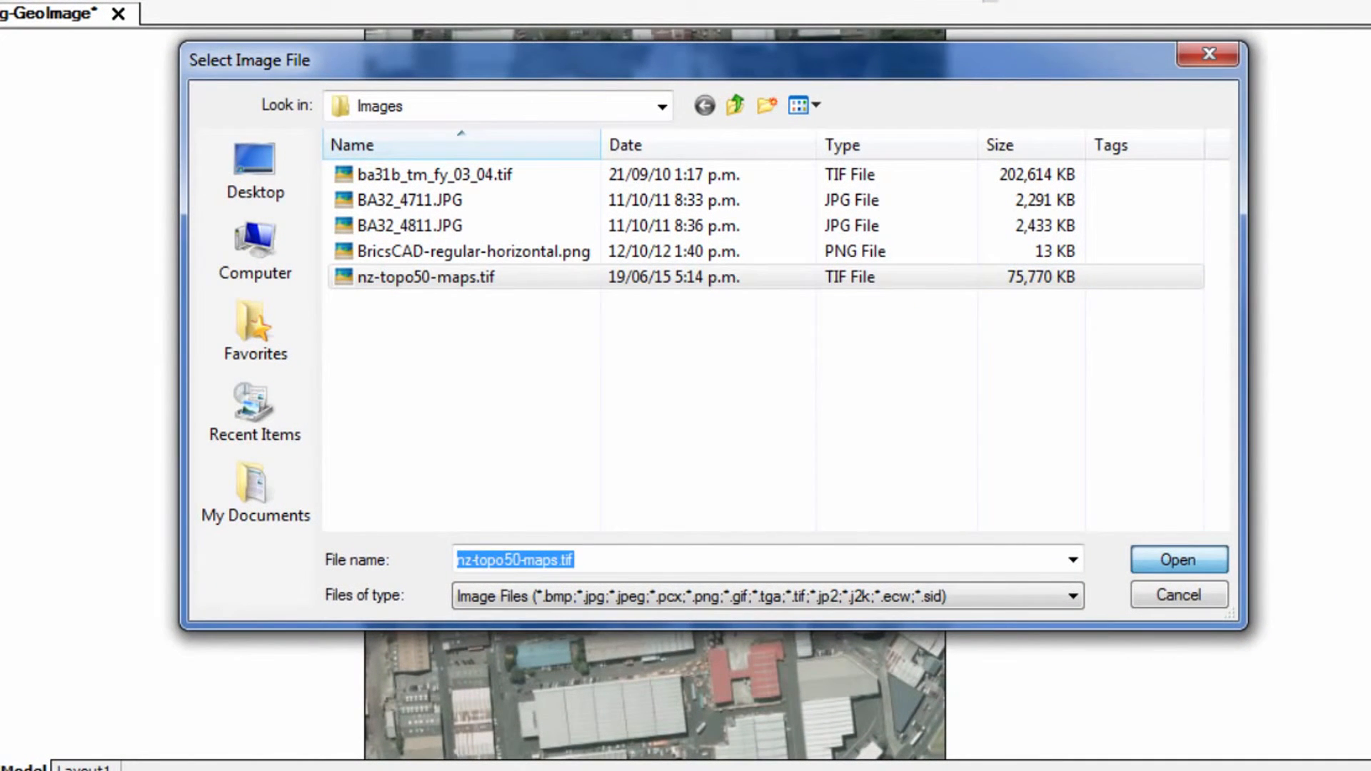
{"action": "key", "text": "Return"}
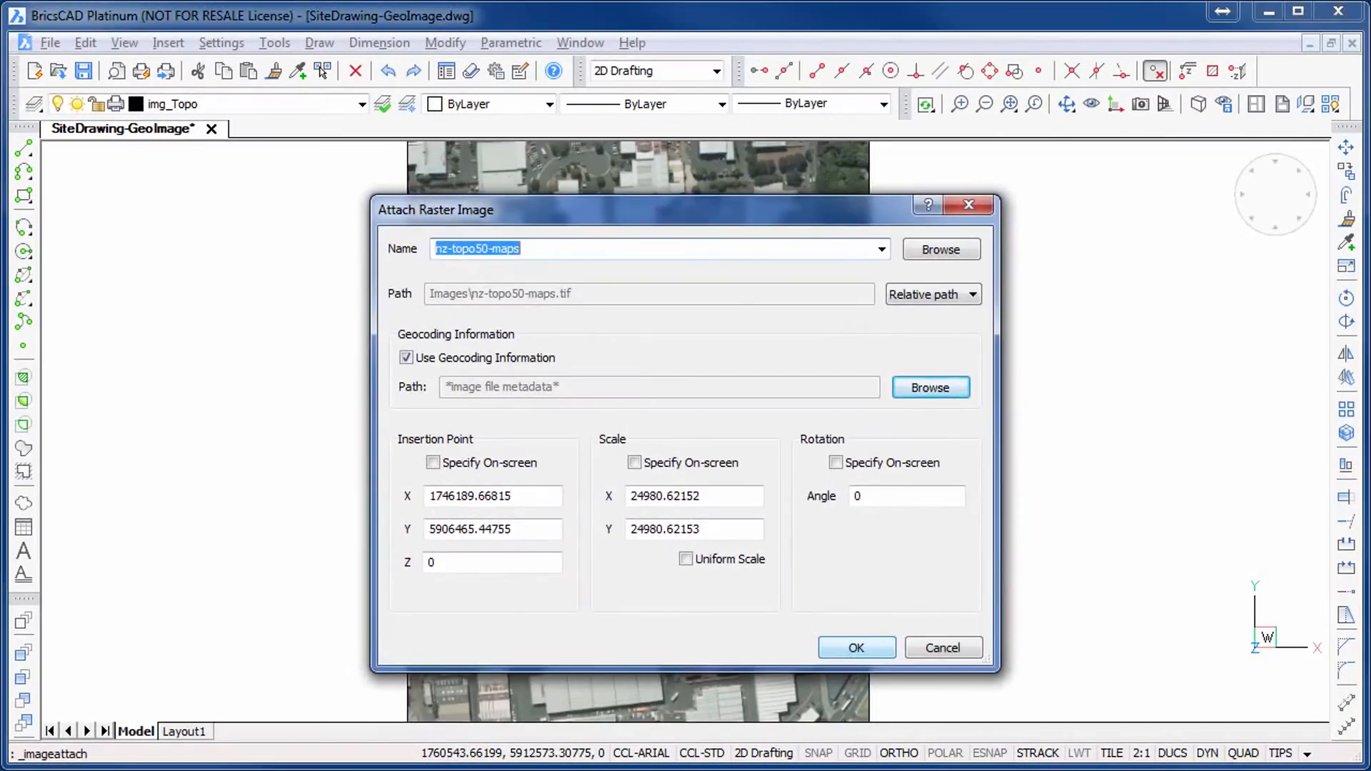
{"action": "left_click", "coordinate": [856, 648]}
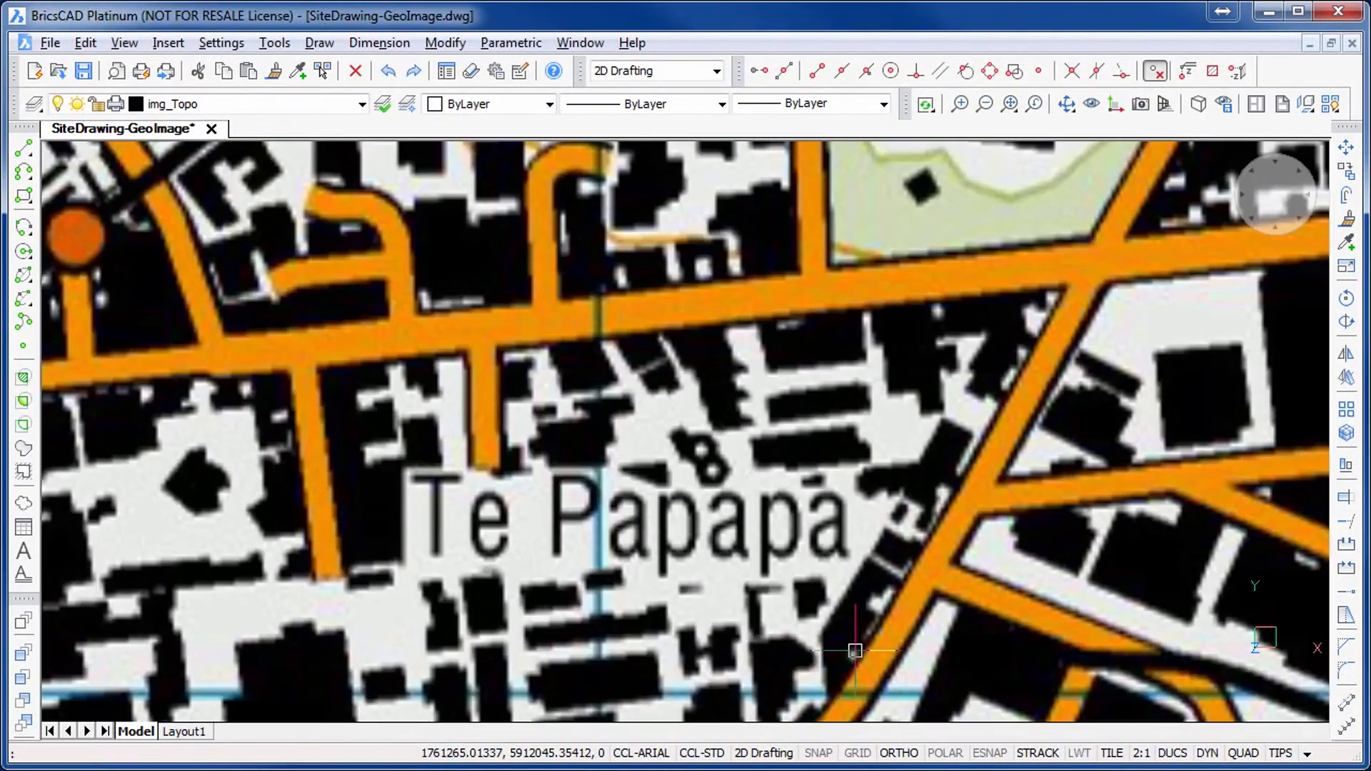
Step: Attach the aerial image ba31b_tm_fy_03_04.tif on the img_Aerials layer, using its embedded geocoding information for position and scale
{"action": "scroll", "coordinate": [856, 651], "scroll_direction": "down", "scroll_amount": 9}
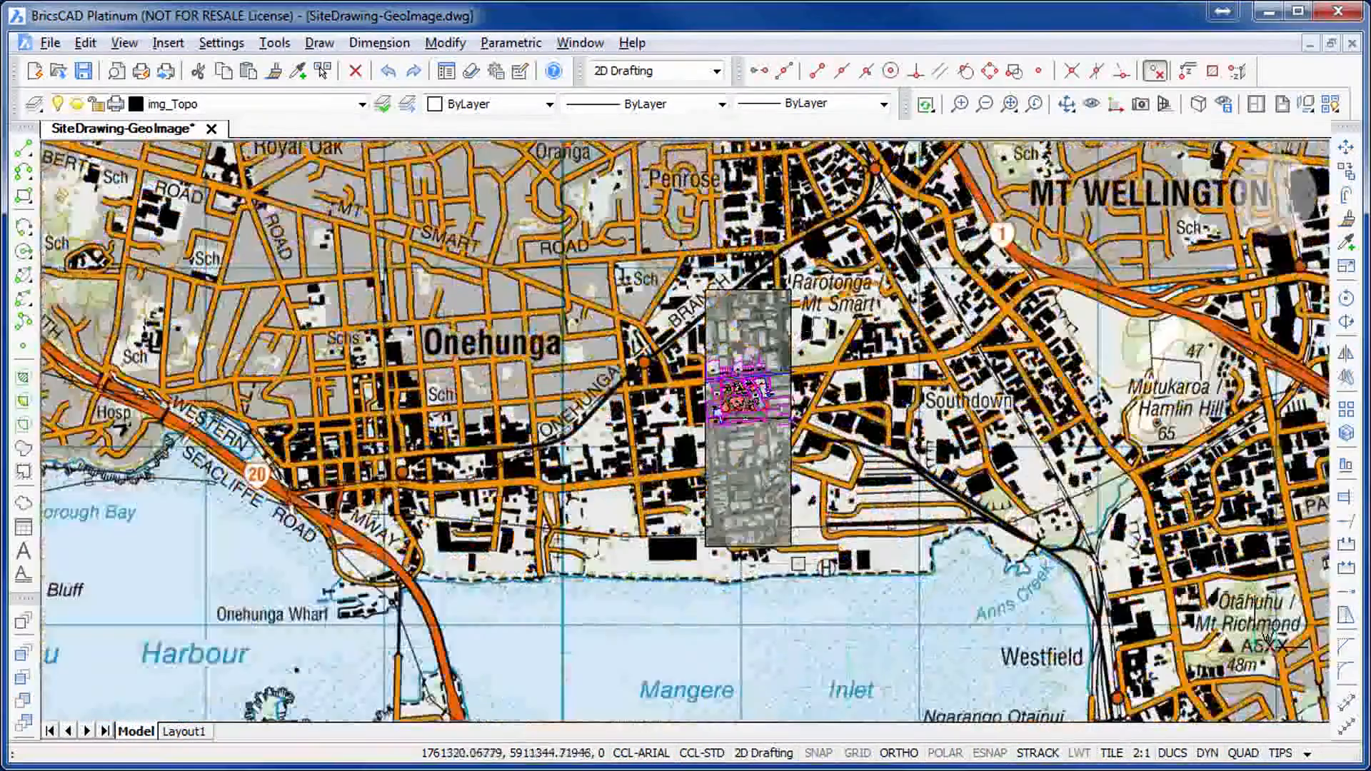
{"action": "scroll", "coordinate": [803, 379], "scroll_direction": "up", "scroll_amount": 4}
{"action": "scroll", "coordinate": [803, 380], "scroll_direction": "down", "scroll_amount": 3}
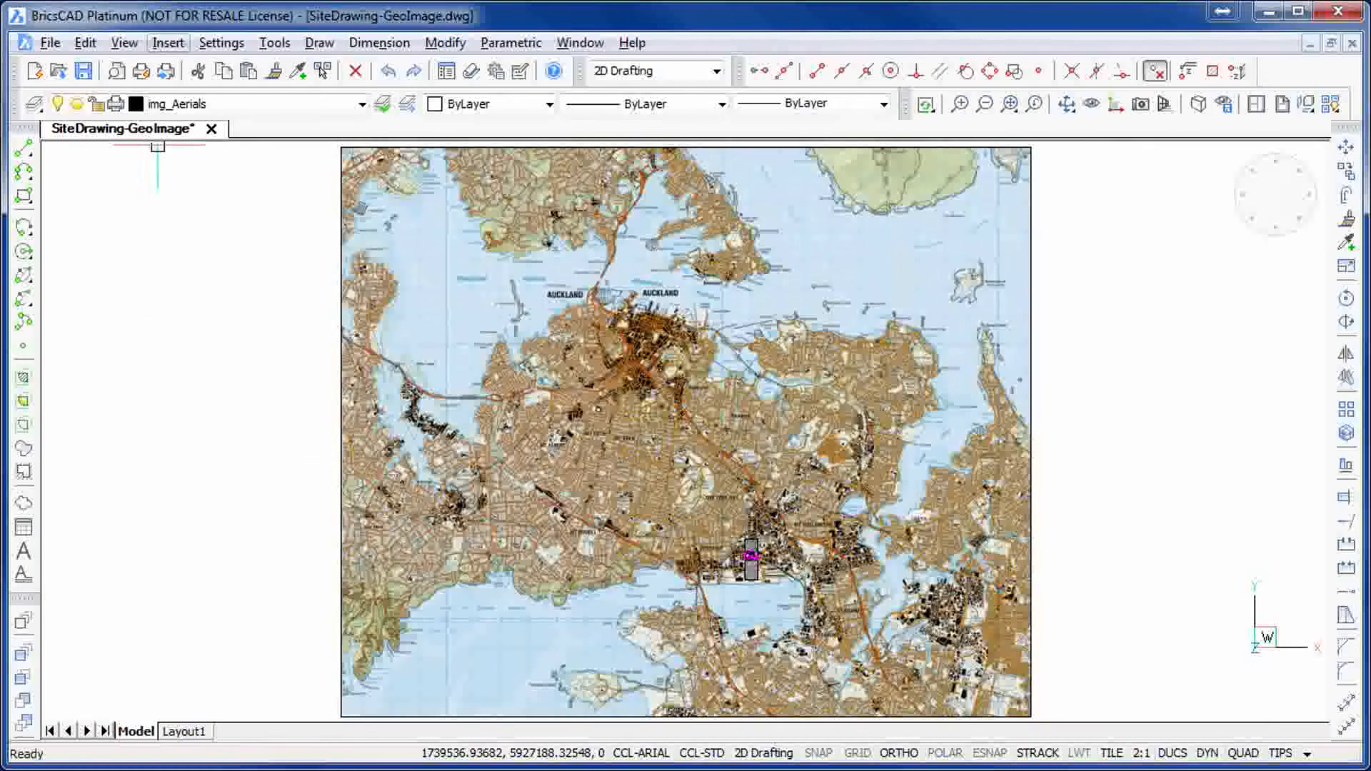
{"action": "left_click", "coordinate": [168, 42]}
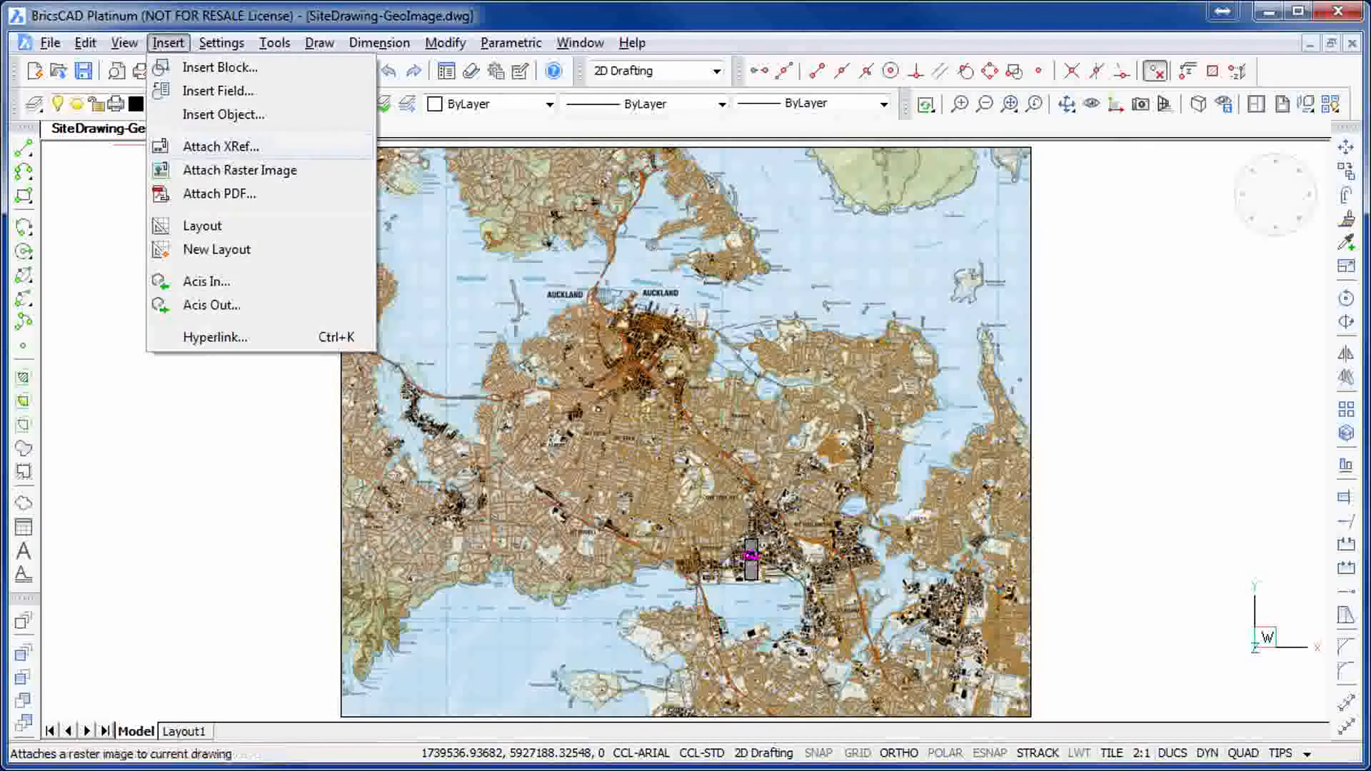
{"action": "left_click", "coordinate": [239, 170]}
{"action": "left_click", "coordinate": [464, 257]}
{"action": "left_click", "coordinate": [1050, 563]}
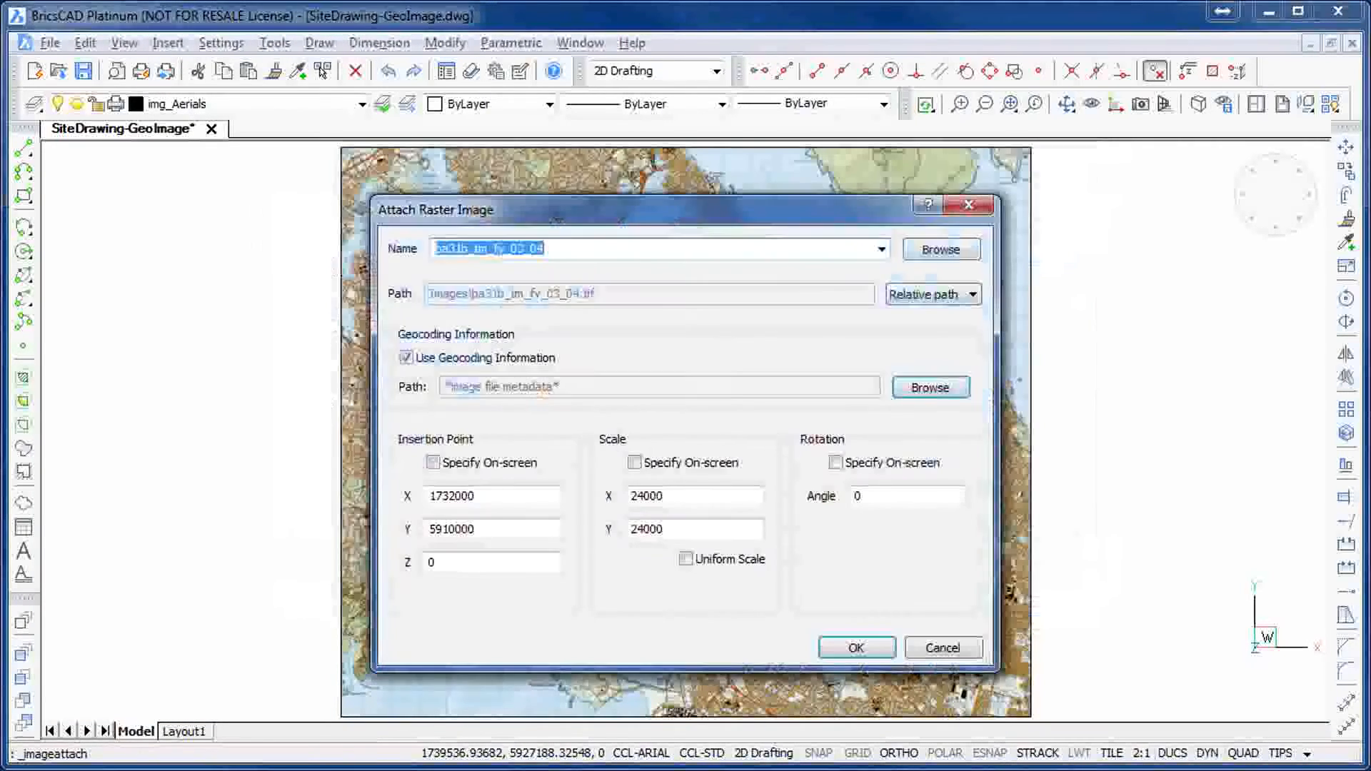
{"action": "left_click", "coordinate": [857, 648]}
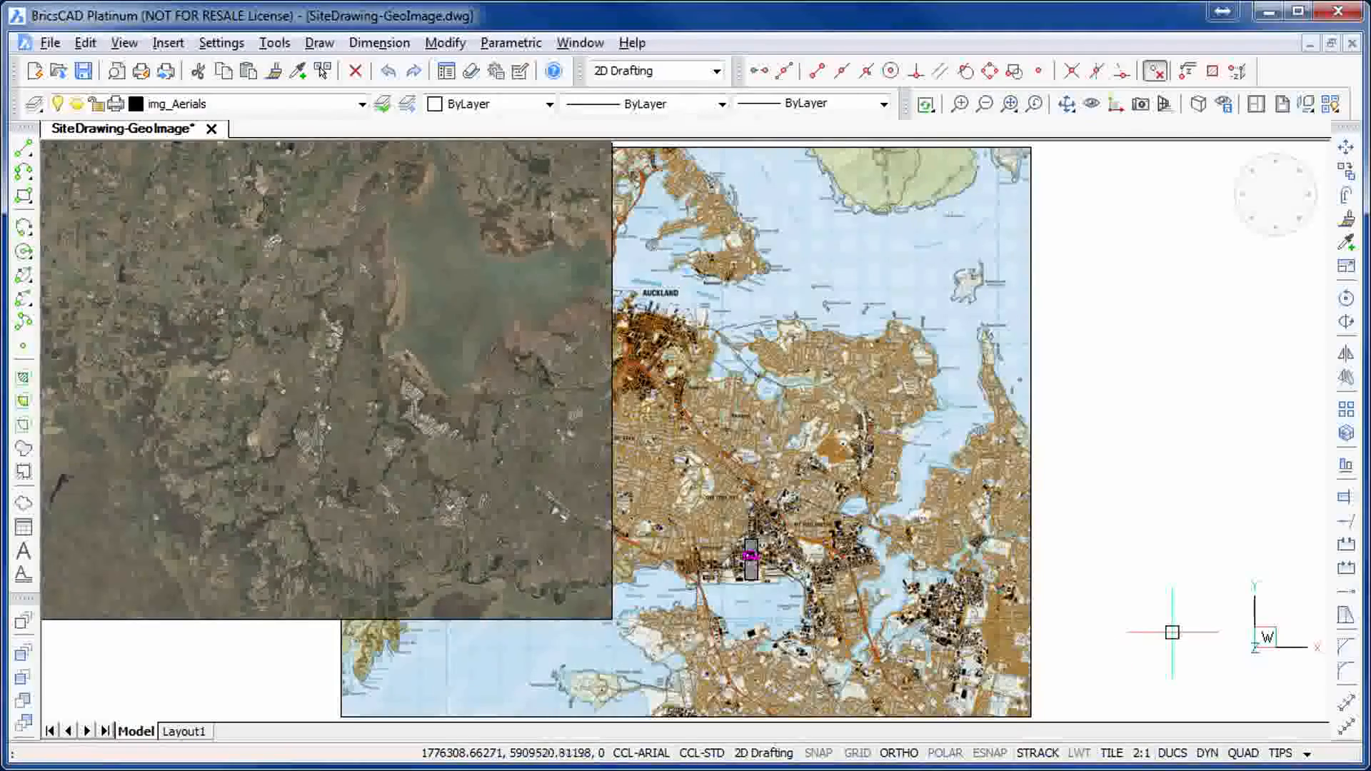
Step: Examine the detail and placement of the ba31b_tm_fy_03_04 aerial image against the topographic map, and open the Layout1 sheet
{"action": "scroll", "coordinate": [622, 282], "scroll_direction": "up", "scroll_amount": 5}
{"action": "scroll", "coordinate": [598, 399], "scroll_direction": "up", "scroll_amount": 5}
{"action": "scroll", "coordinate": [598, 399], "scroll_direction": "down", "scroll_amount": 8}
{"action": "scroll", "coordinate": [595, 258], "scroll_direction": "up", "scroll_amount": 6}
{"action": "middle_click_drag", "start_coordinate": [626, 282], "coordinate": [801, 690]}
{"action": "scroll", "coordinate": [842, 564], "scroll_direction": "down", "scroll_amount": 10}
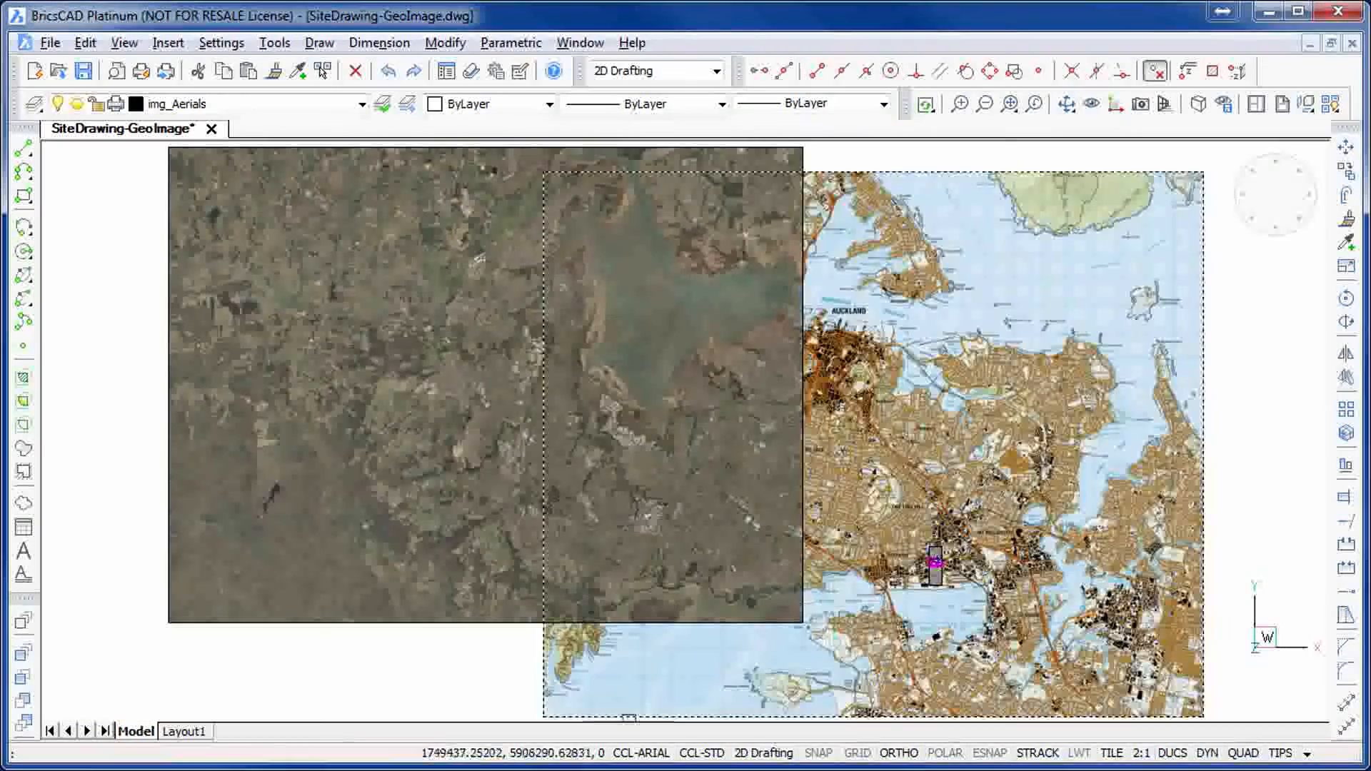
{"action": "left_click", "coordinate": [184, 732]}
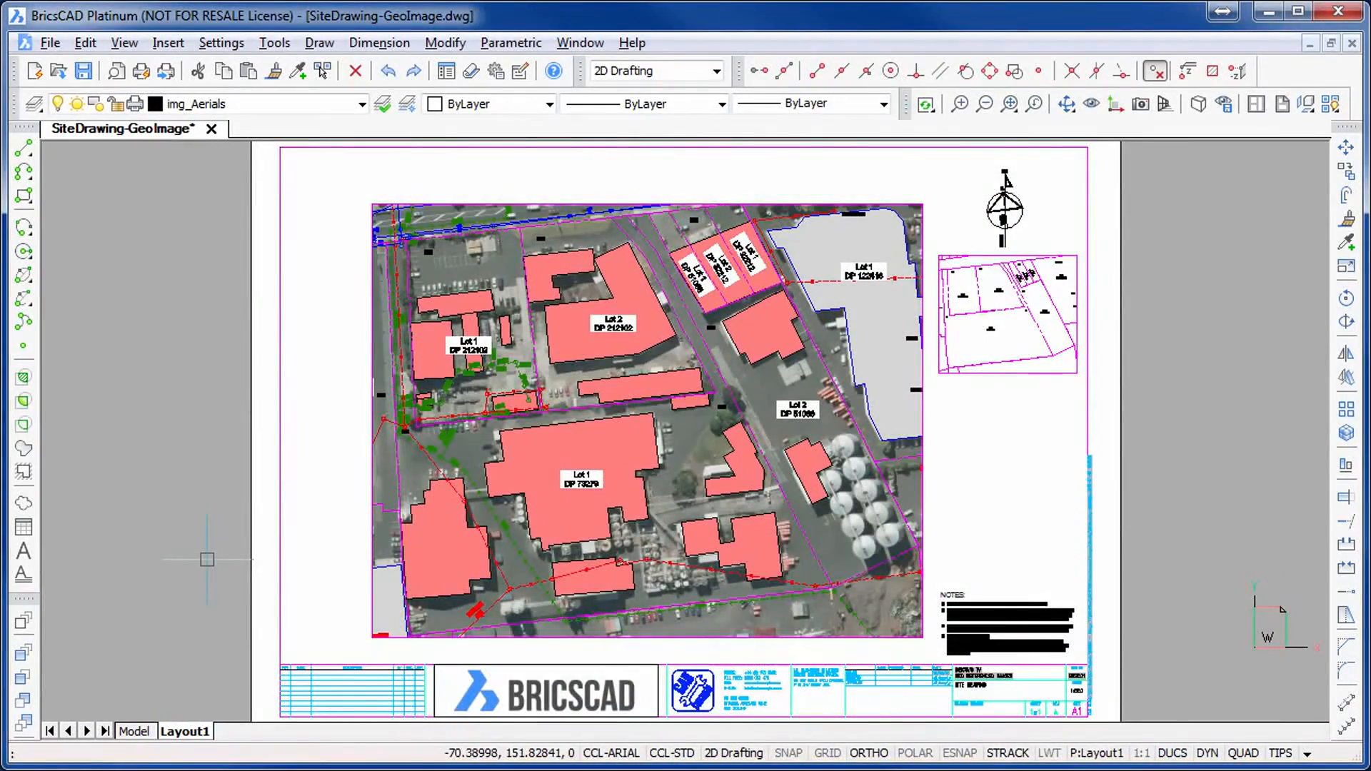